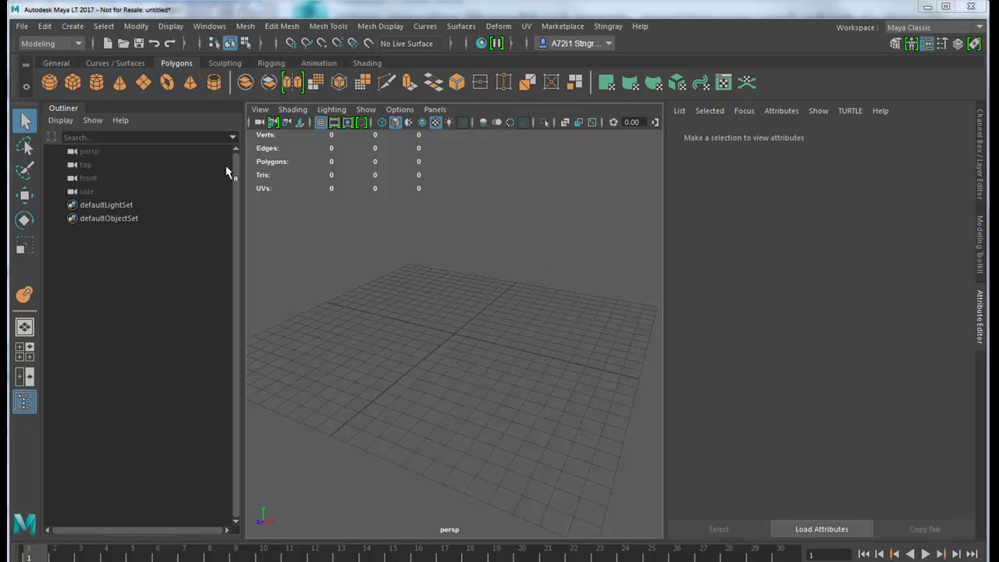
Create a polygon cube and set its Scale X, Y and Z to 100.
left_click(73, 81)
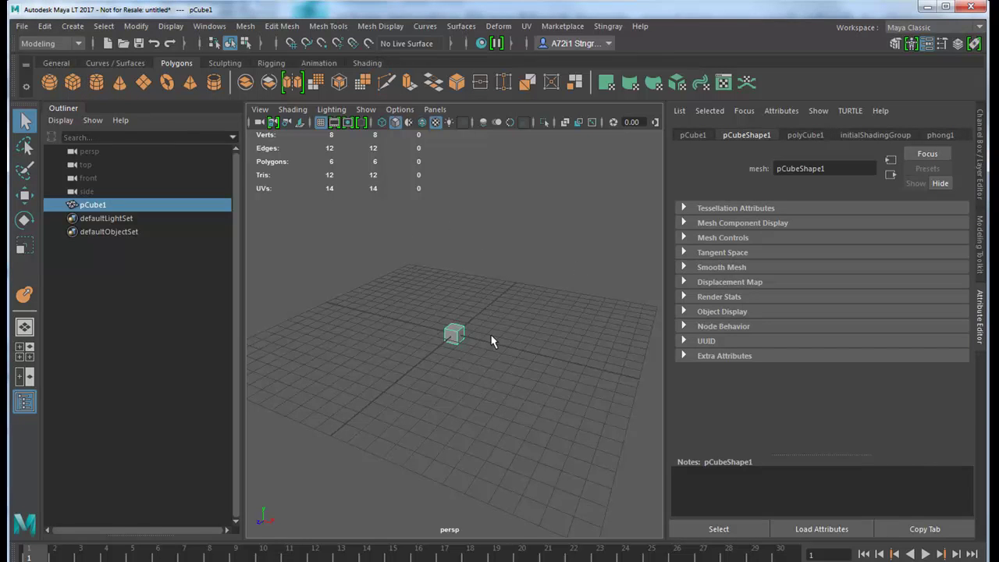
left_click(981, 153)
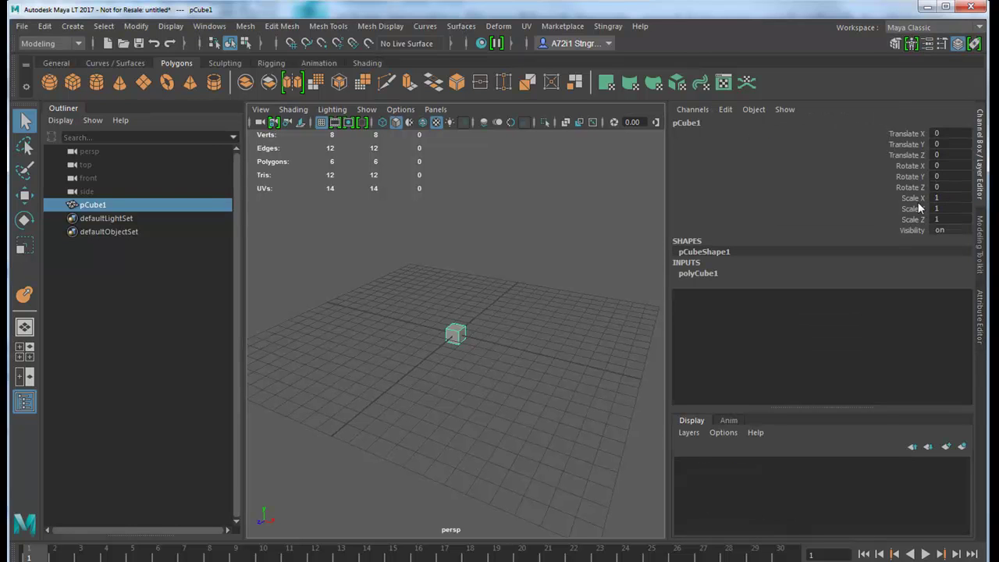
left_click_drag(941, 218, 937, 198)
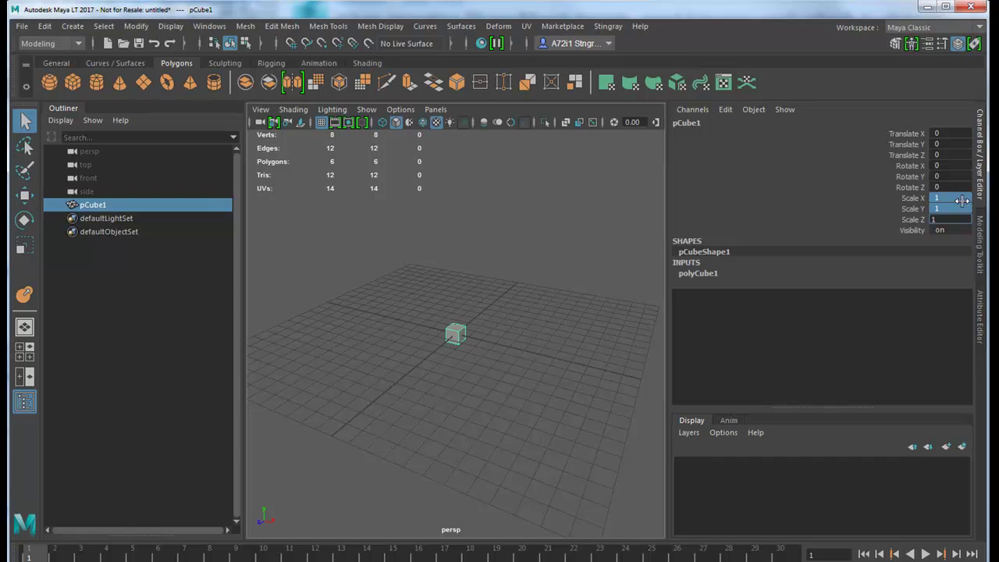
key("Return")
key("f")
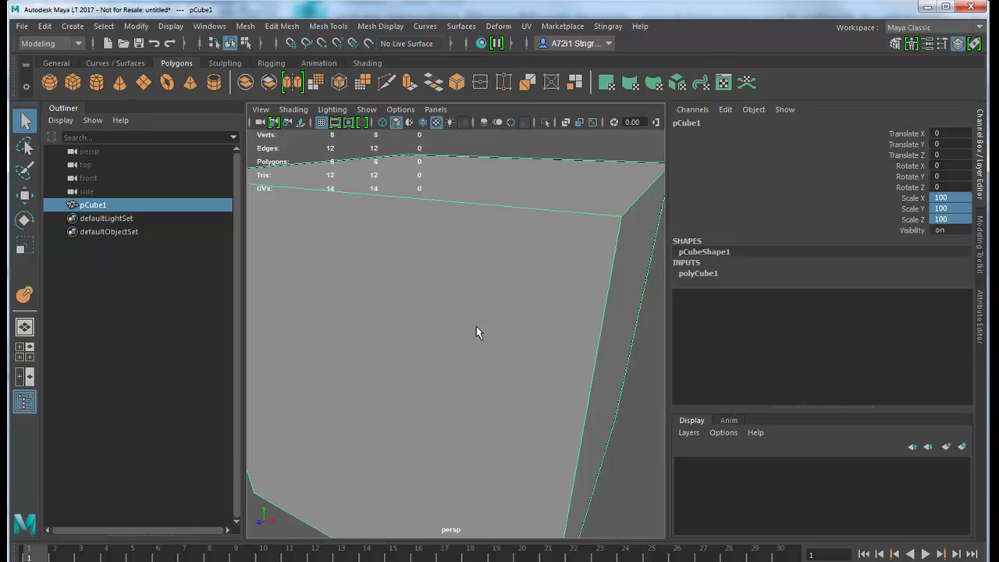
Freeze the transformations of the scaled cube.
left_click_drag(463, 335, 545, 324, "alt")
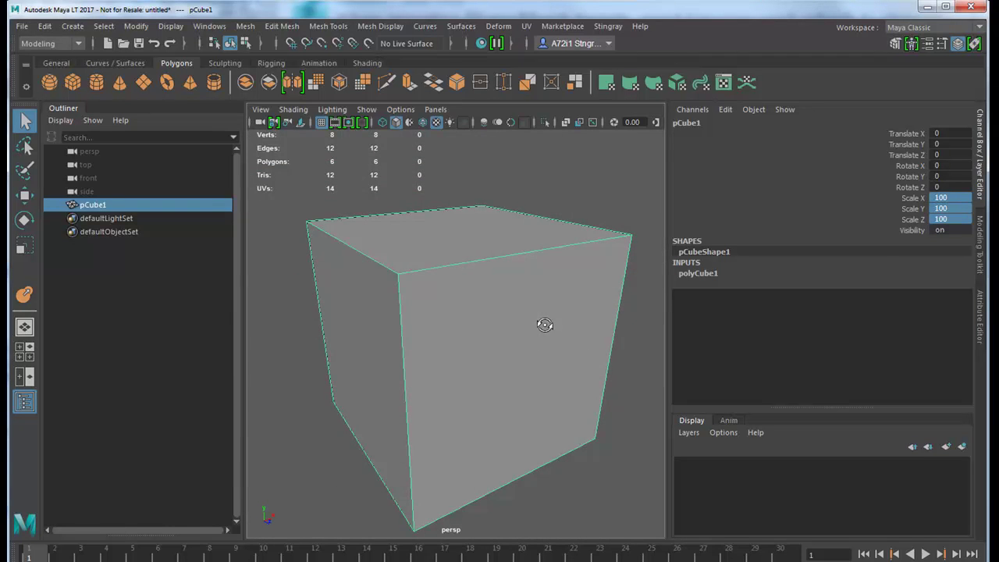
middle_click_drag(480, 344, 448, 303, "alt")
left_click_drag(447, 302, 480, 335, "alt")
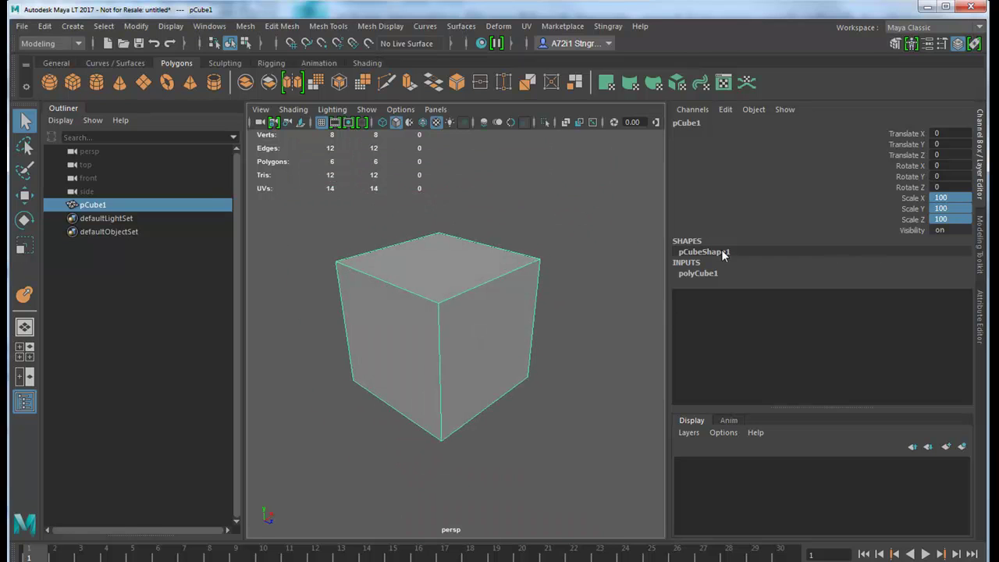
left_click(136, 26)
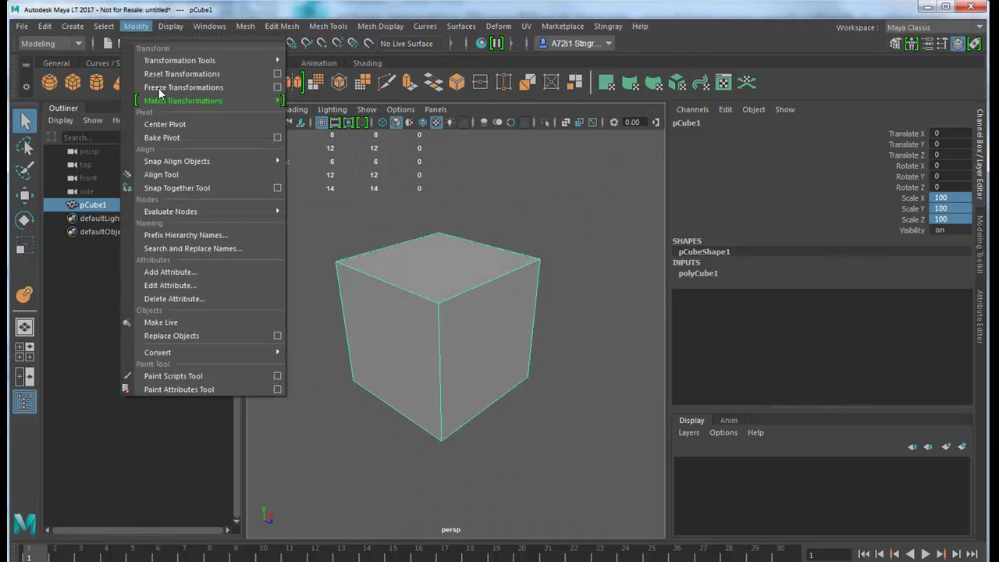
left_click(237, 87)
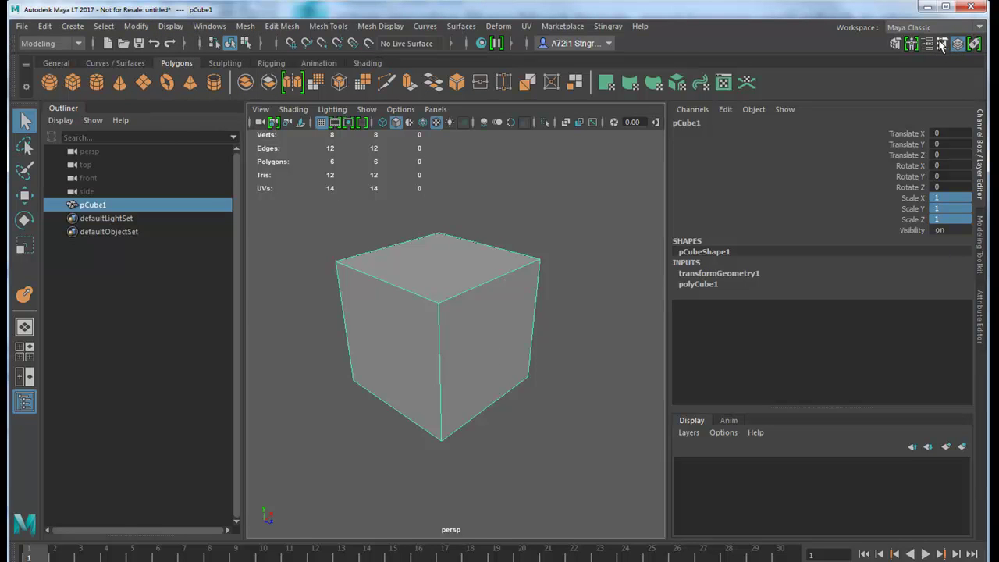
Subdivide the cube's faces with Add Divisions, setting Divisions to 3, and return to the Select tool.
left_click(895, 43)
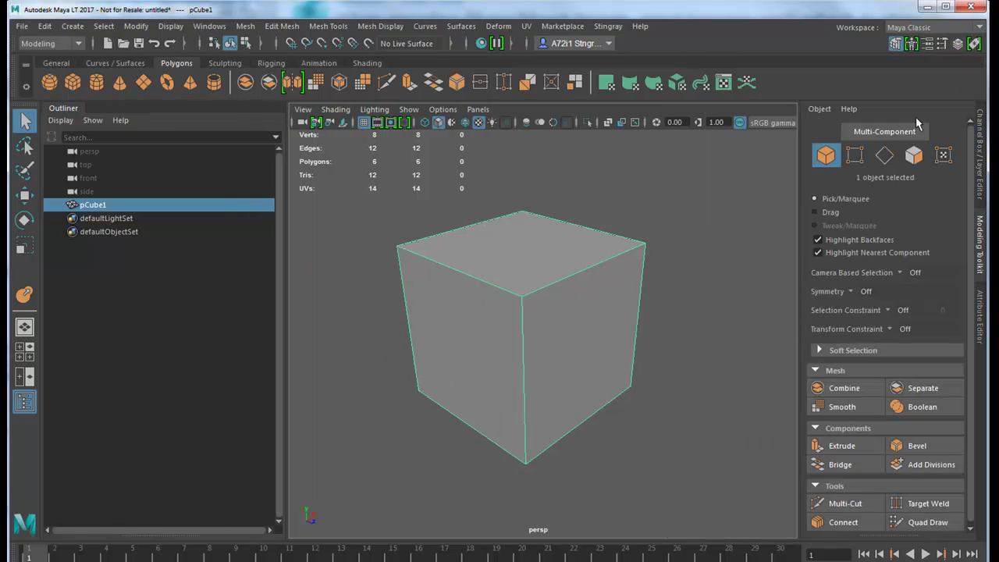
left_click(935, 463)
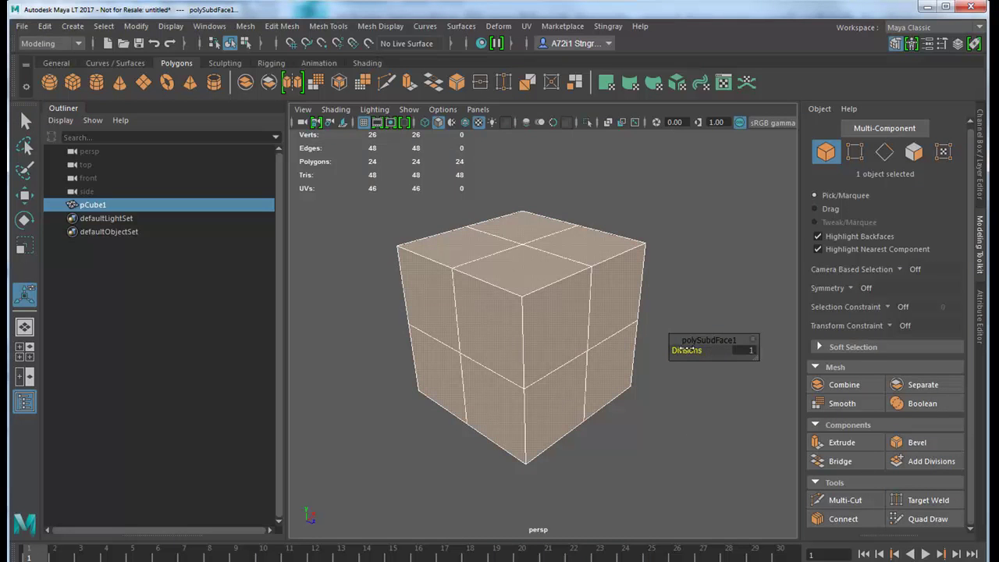
mouse_move(706, 350)
left_mouse_down()
mouse_move(719, 350)
mouse_move(687, 350)
mouse_move(701, 350)
left_mouse_up()
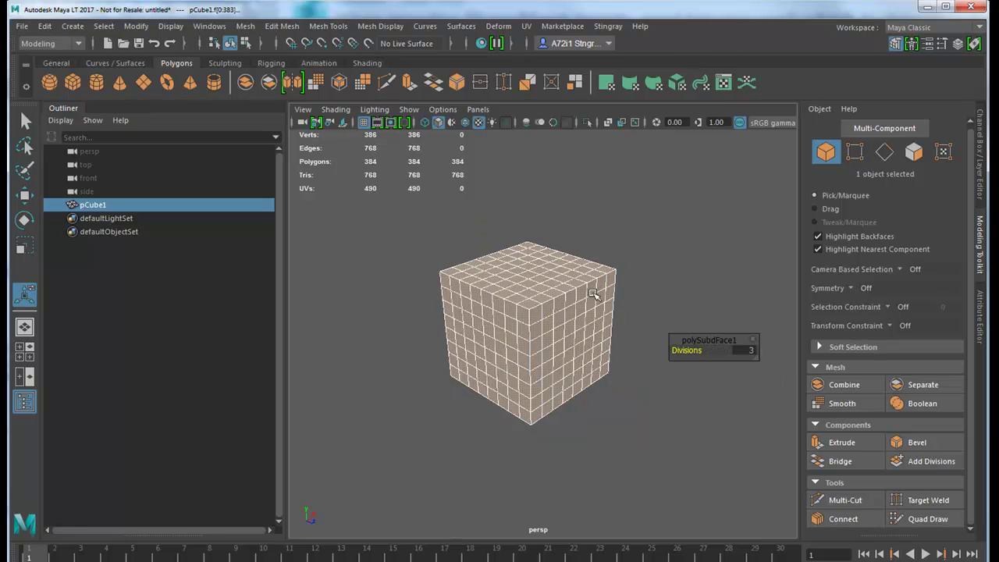
scroll(593, 295, "up", 2)
scroll(593, 295, "down", 2)
mouse_move(567, 330)
left_mouse_down("alt")
mouse_move(651, 342)
mouse_move(575, 320)
mouse_move(557, 332)
left_mouse_up("alt")
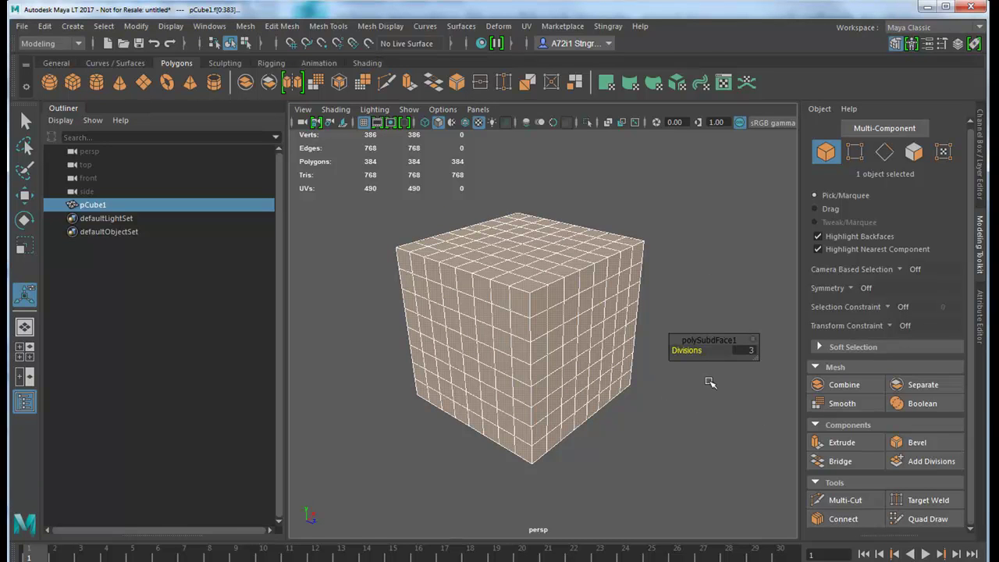
key("q")
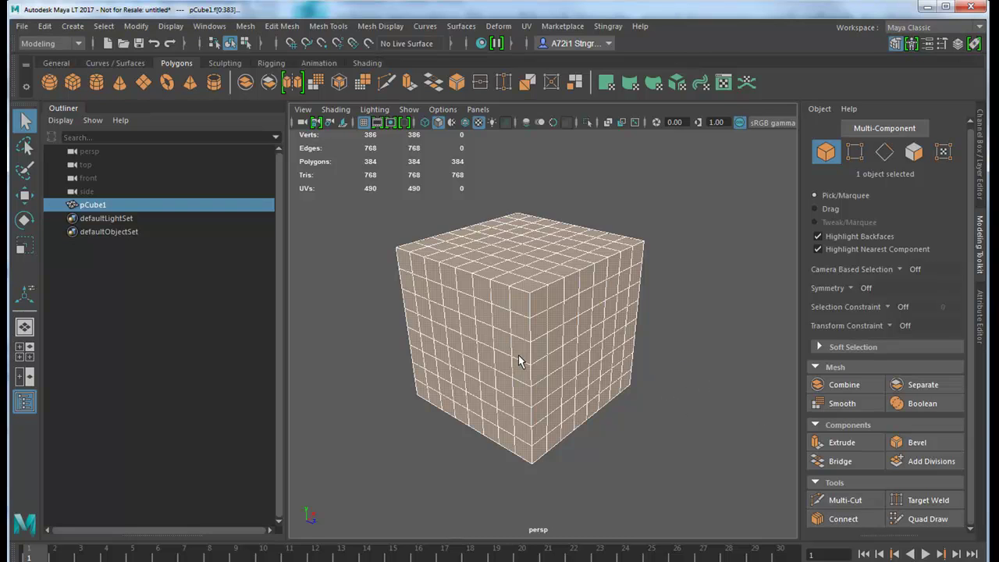
Open the Shape Editor and select the cube as a whole object instead of its faces.
mouse_move(556, 394)
left_mouse_down("alt")
mouse_move(540, 399)
mouse_move(554, 396)
left_mouse_up("alt")
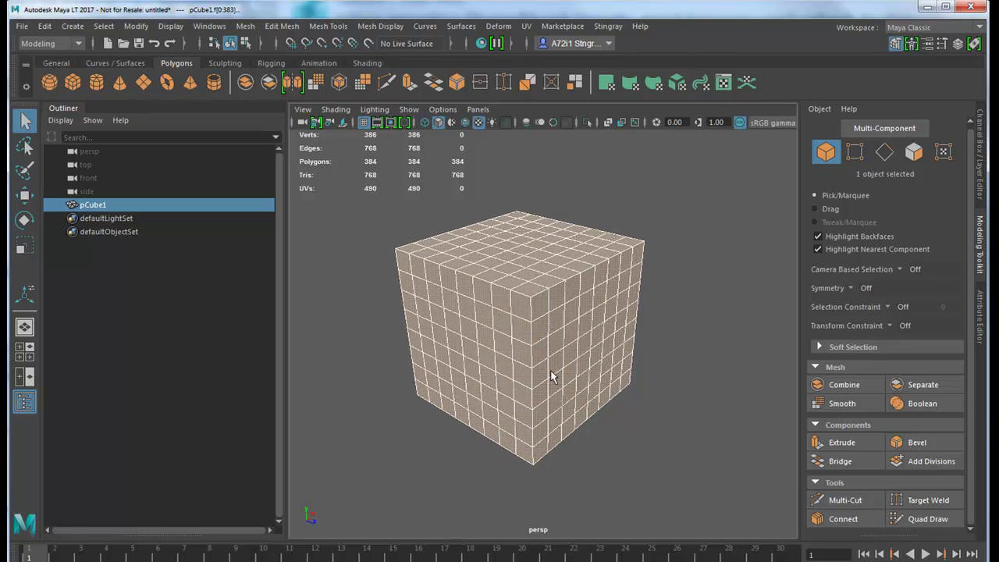
scroll(546, 296, "down", 2)
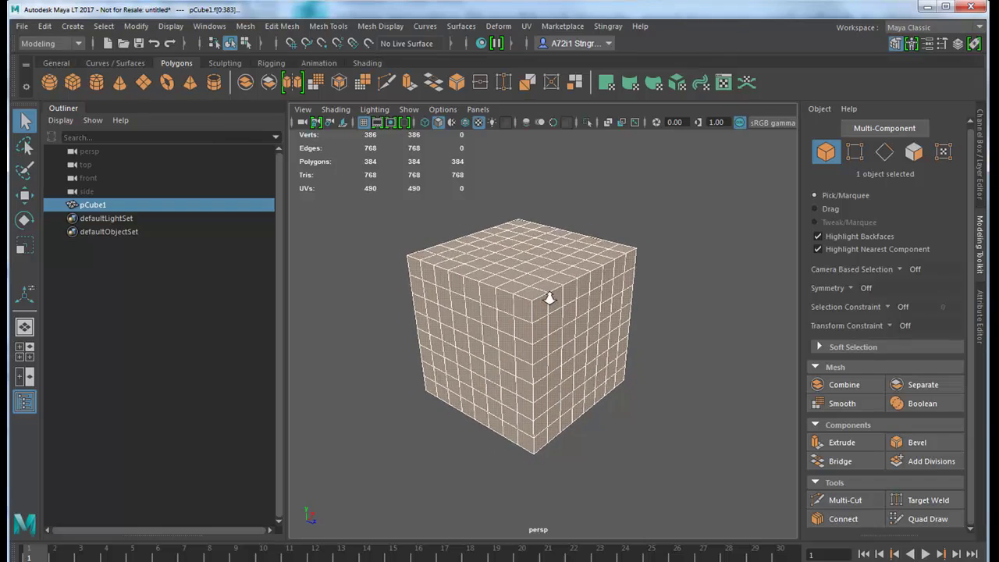
left_click_drag(572, 336, 547, 337, "alt")
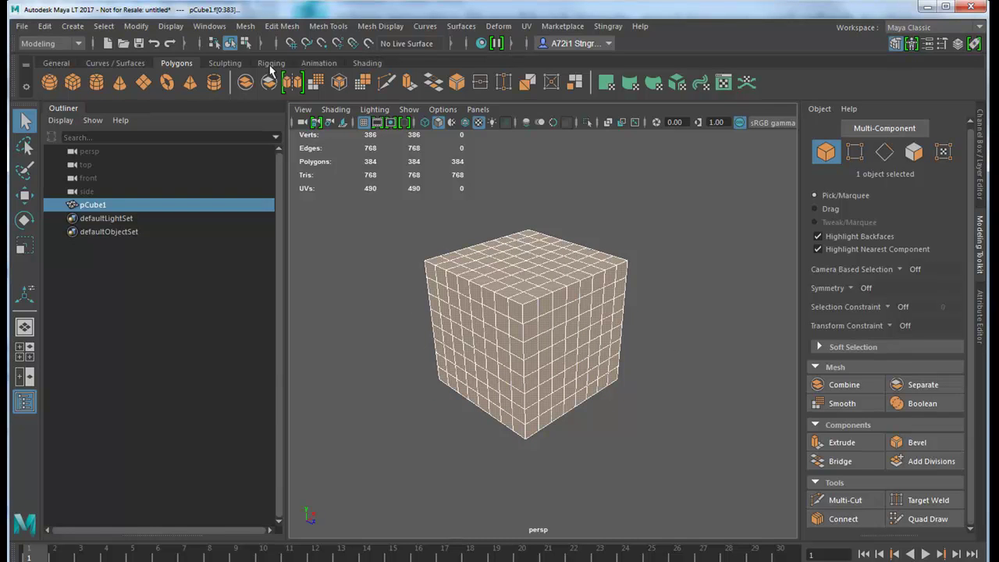
left_click(228, 64)
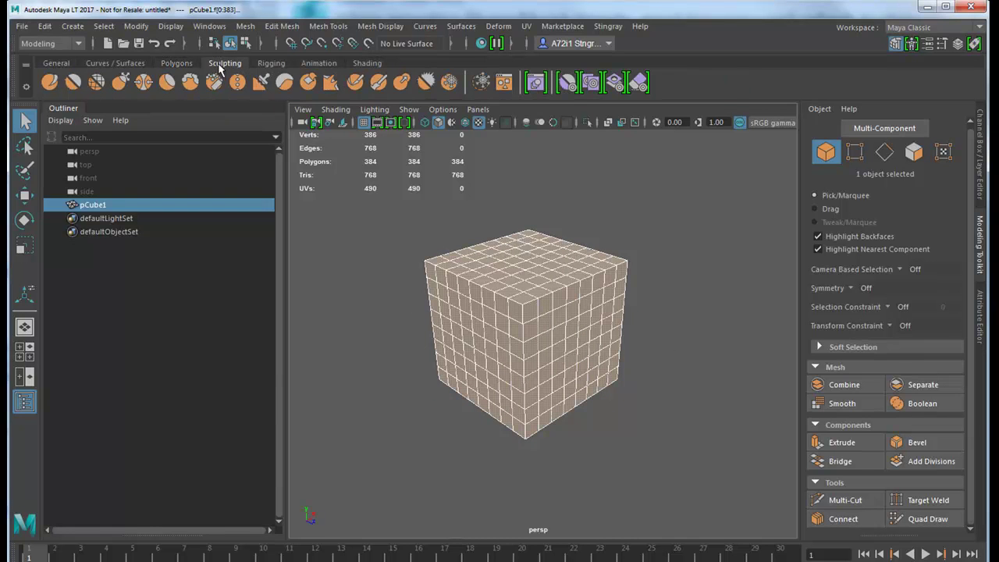
left_click(536, 83)
left_click_drag(285, 157, 228, 297)
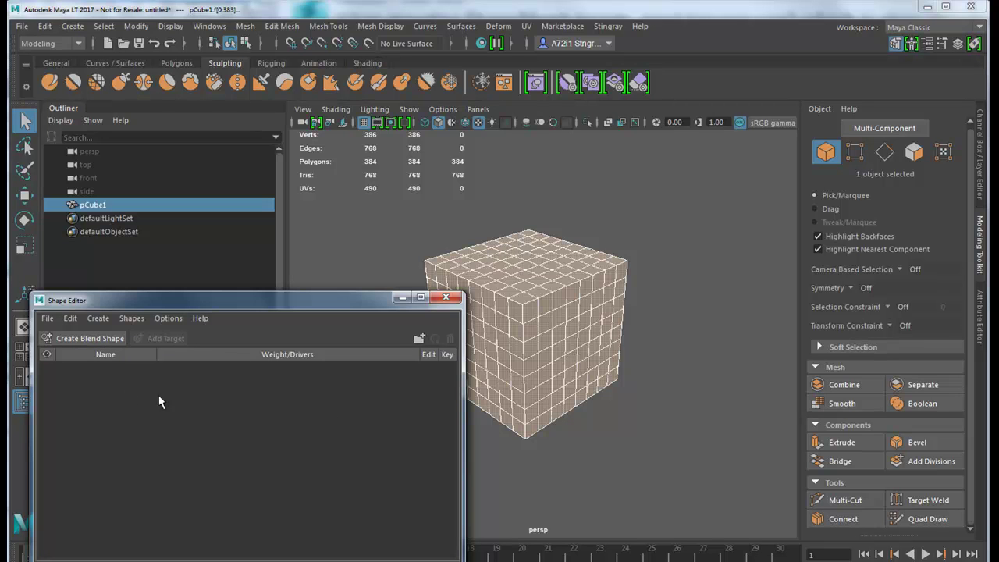
left_click_drag(314, 303, 315, 287)
left_click_drag(447, 197, 528, 242)
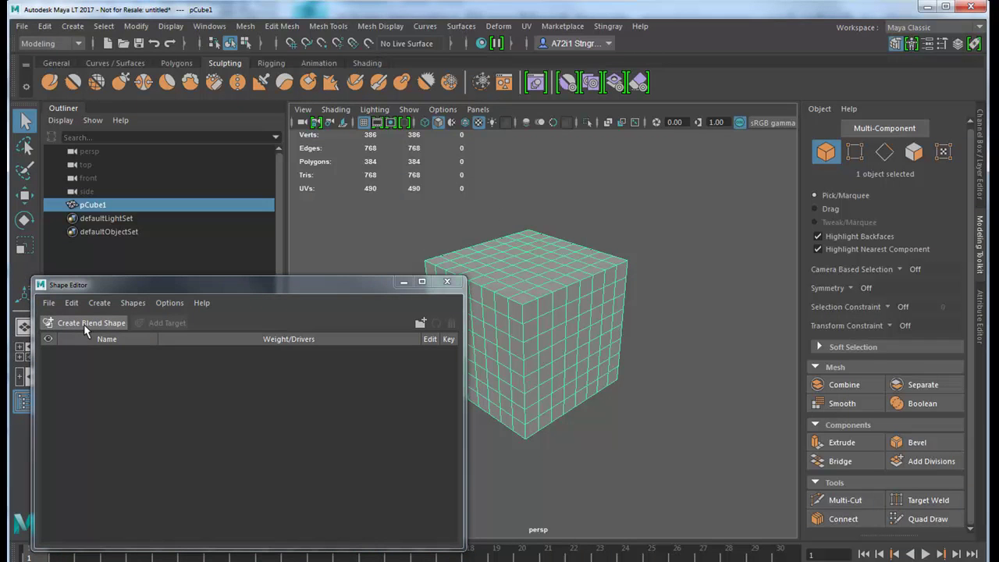
Create a blend shape for the selected cube in a freshly opened Shape Editor and add a target to it.
left_click(455, 281)
left_click(448, 282)
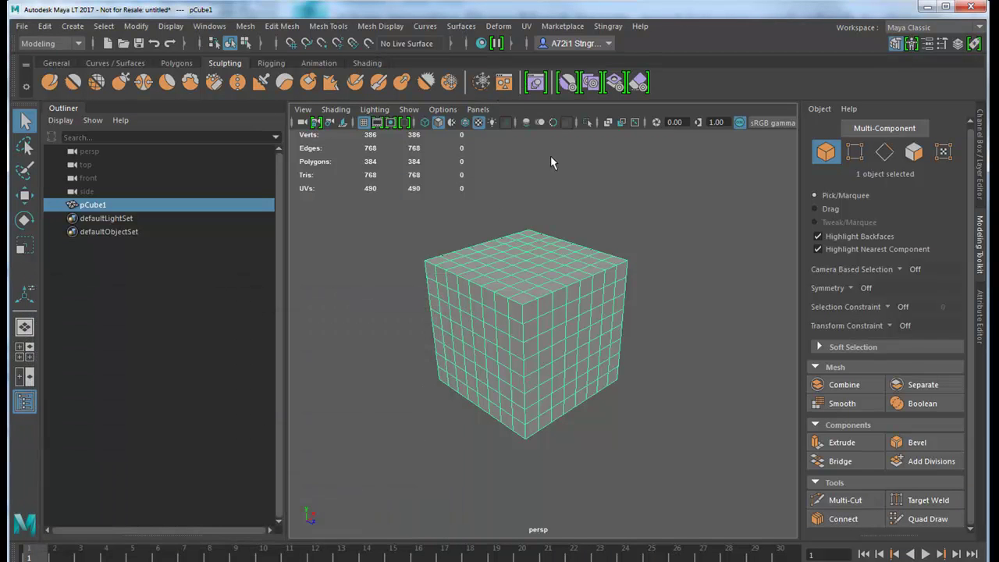
left_click(537, 84)
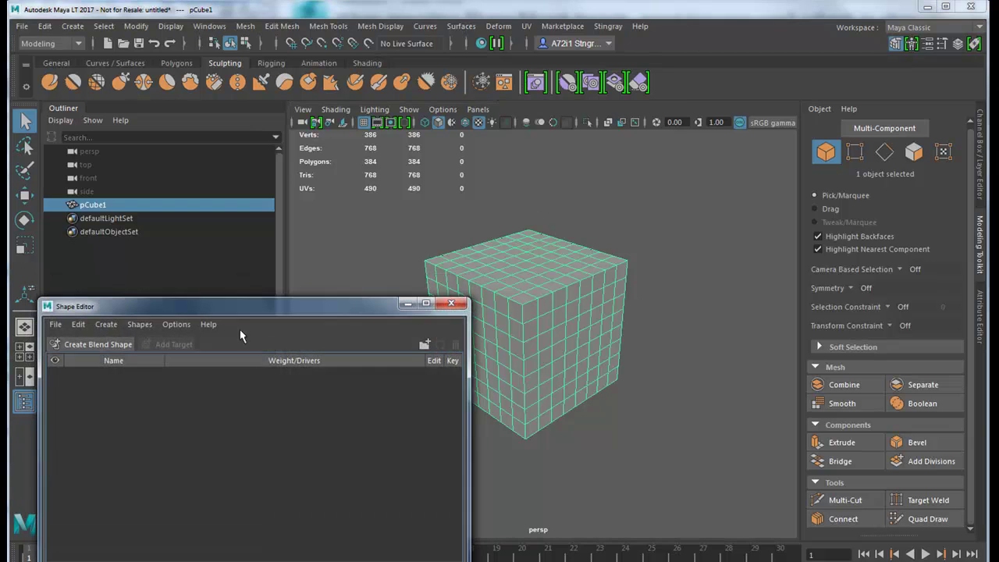
left_click(91, 344)
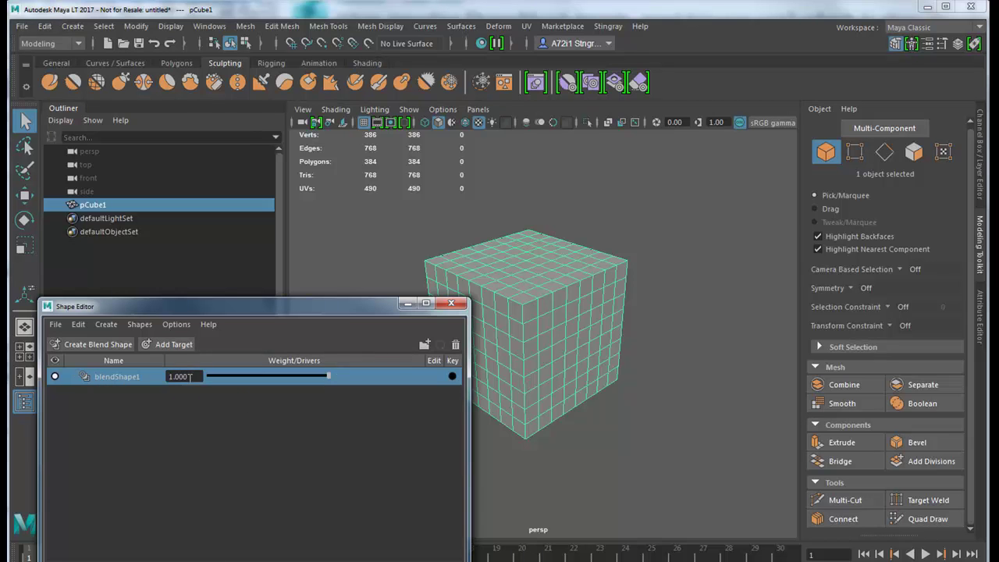
left_click(173, 346)
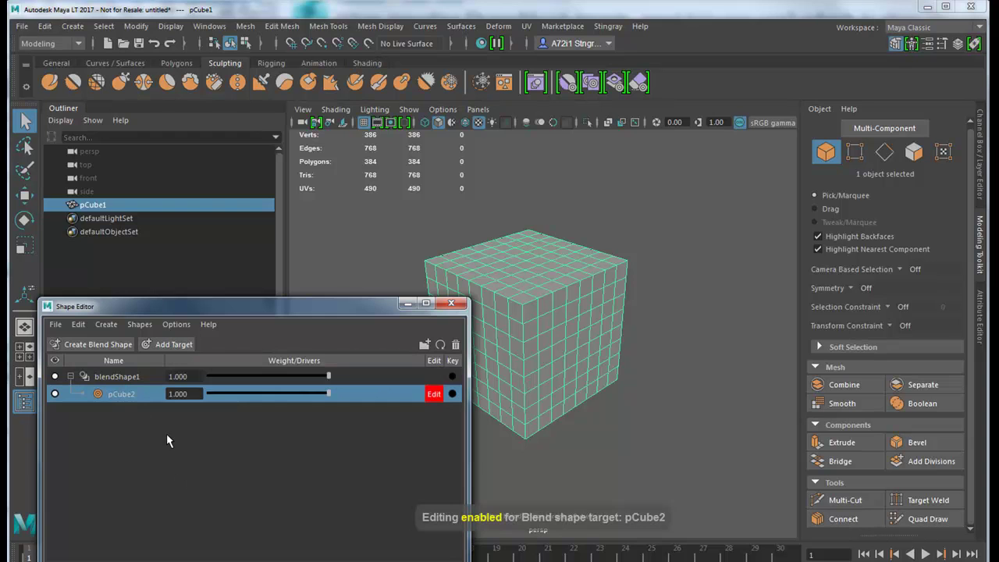
left_click_drag(305, 307, 282, 322)
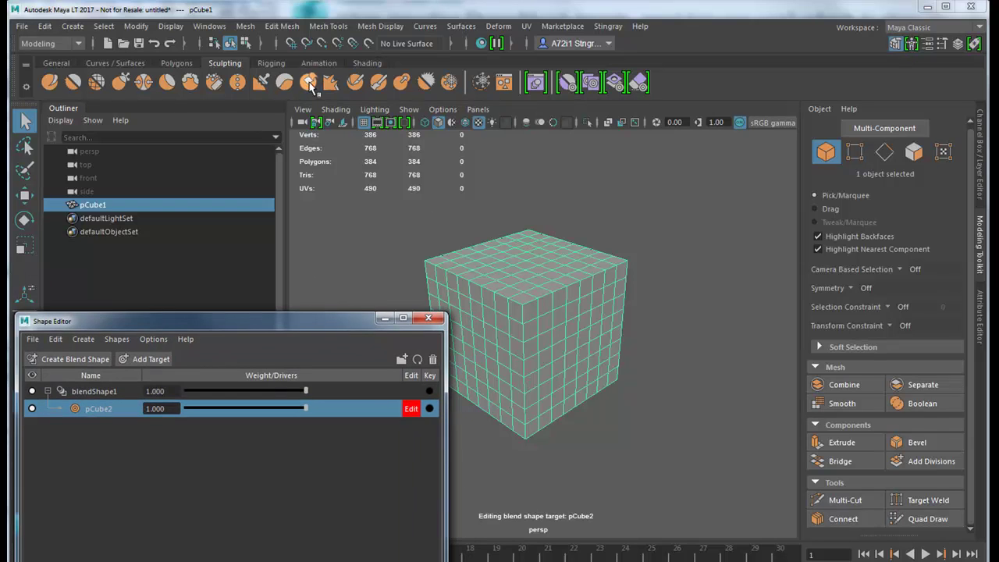
Try pulling the top of the cube upward with the Grab sculpting tool and undo the stroke.
left_click(121, 82)
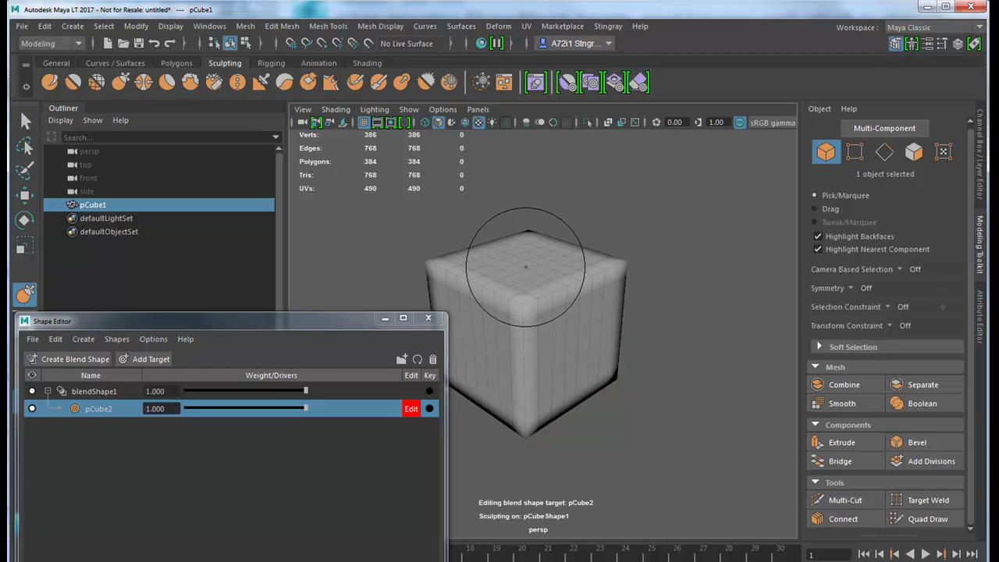
left_click_drag(525, 266, 523, 203)
key("ctrl+z")
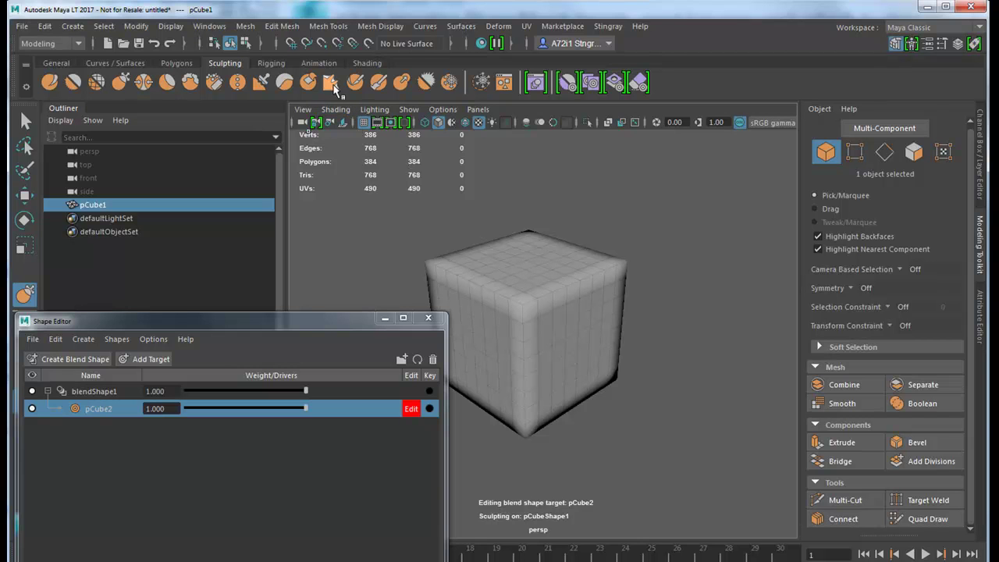
Try inflating the top of the cube with the Bulge sculpting tool and undo the strokes.
left_click(402, 82)
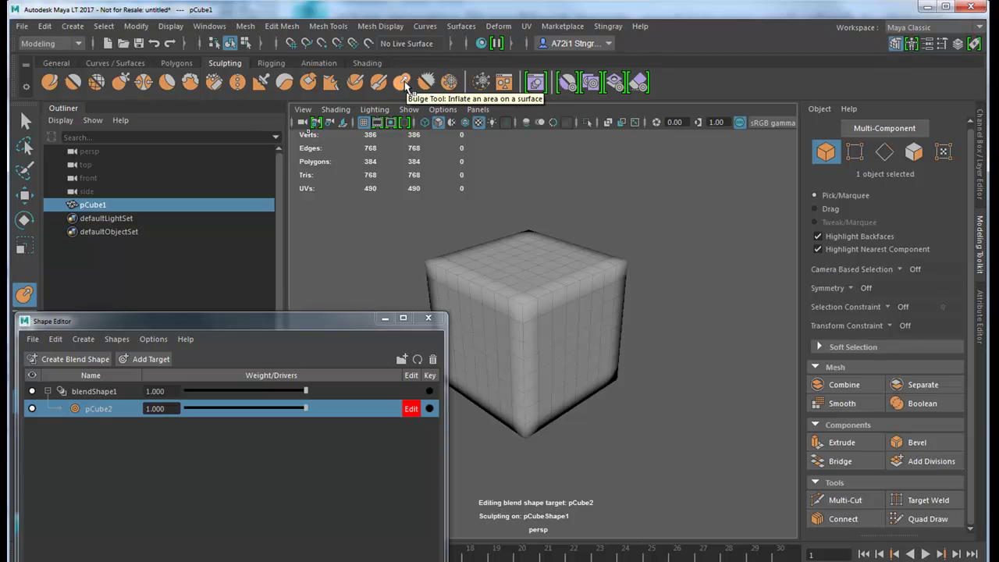
mouse_move(513, 226)
left_mouse_down()
mouse_move(522, 230)
mouse_move(517, 267)
mouse_move(518, 228)
left_mouse_up()
mouse_move(582, 336)
left_mouse_down("alt")
mouse_move(533, 363)
mouse_move(579, 351)
left_mouse_up("alt")
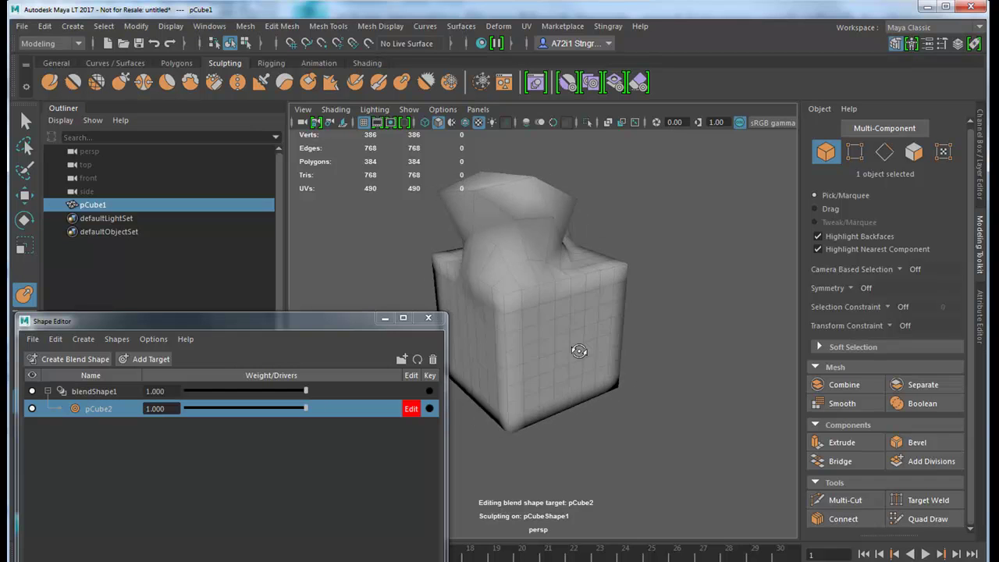
key("ctrl+z")
key("ctrl+z")
key("ctrl+z")
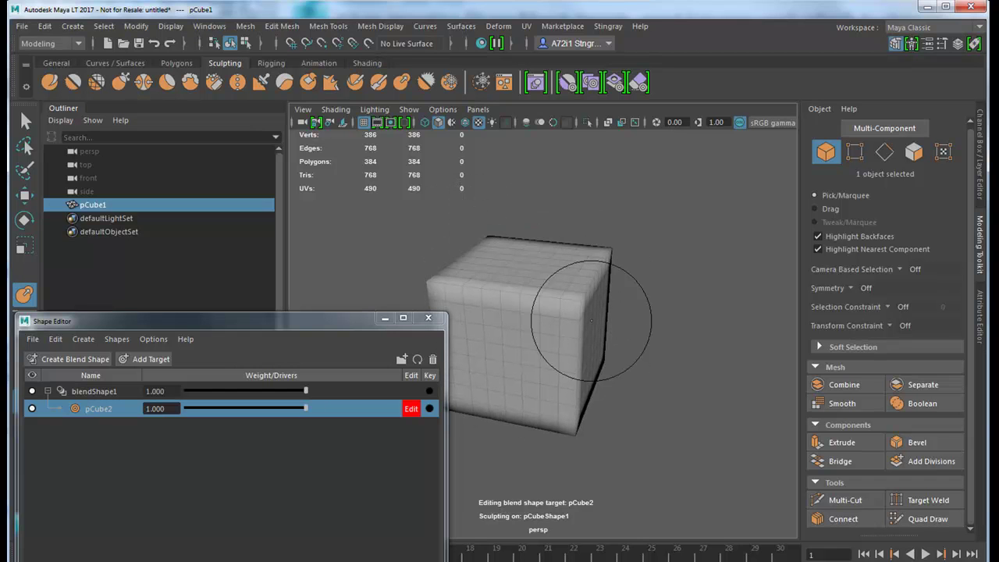
Exit sculpting and assign a new Stingray PBS material to the cube.
left_click_drag(570, 331, 526, 346, "alt")
right_click(549, 333)
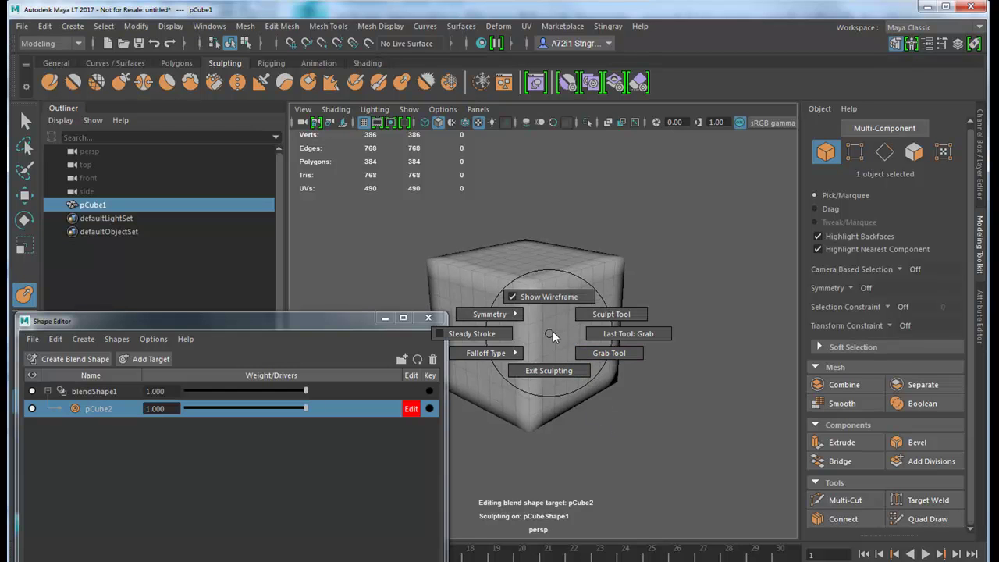
left_click(549, 371)
right_click(549, 320)
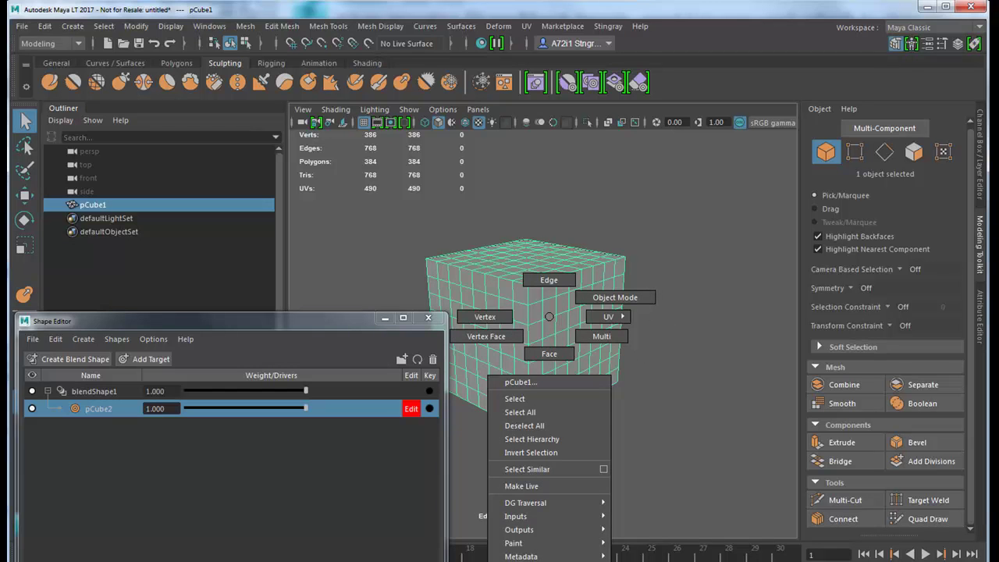
left_click(548, 558)
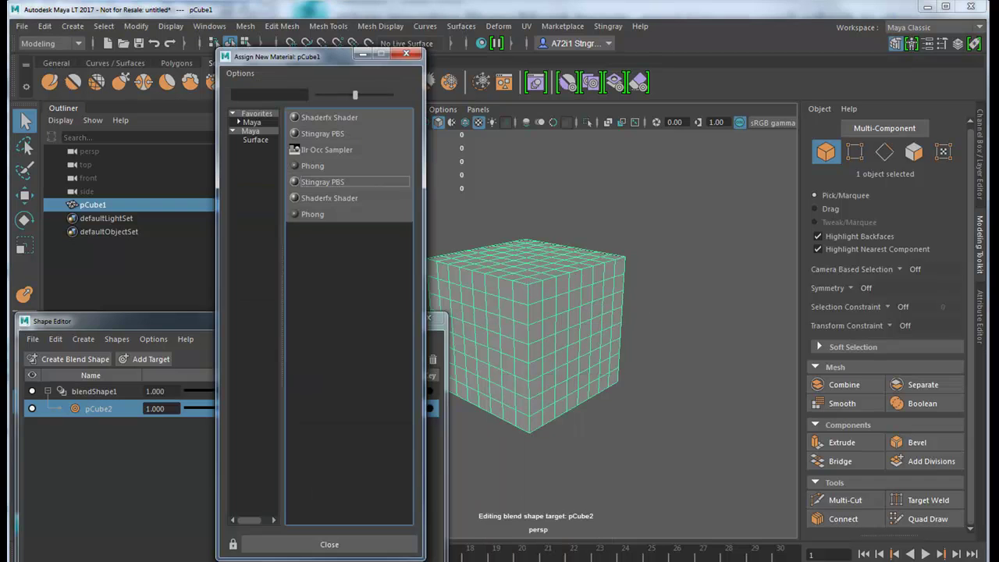
left_click_drag(329, 56, 331, 30)
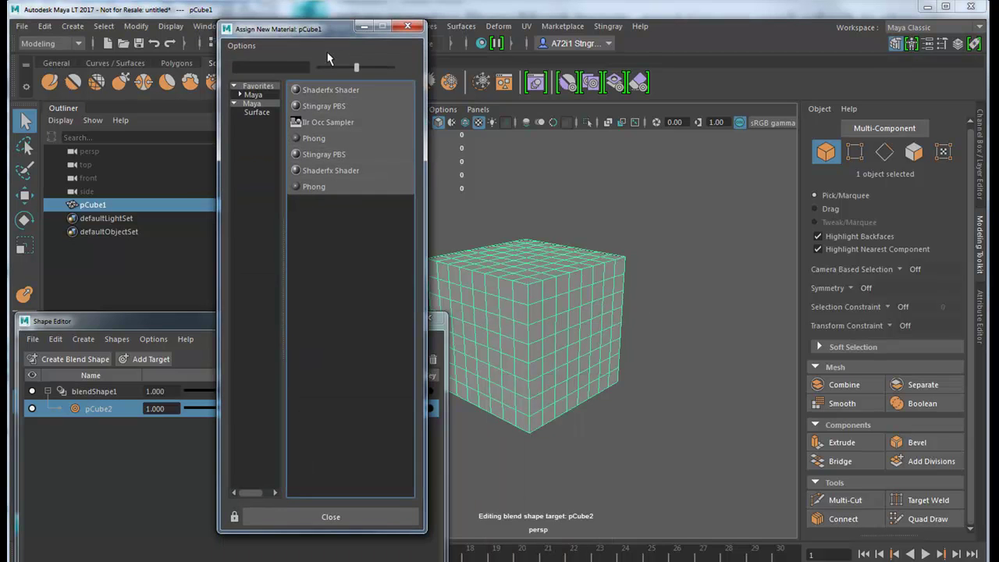
left_click(347, 106)
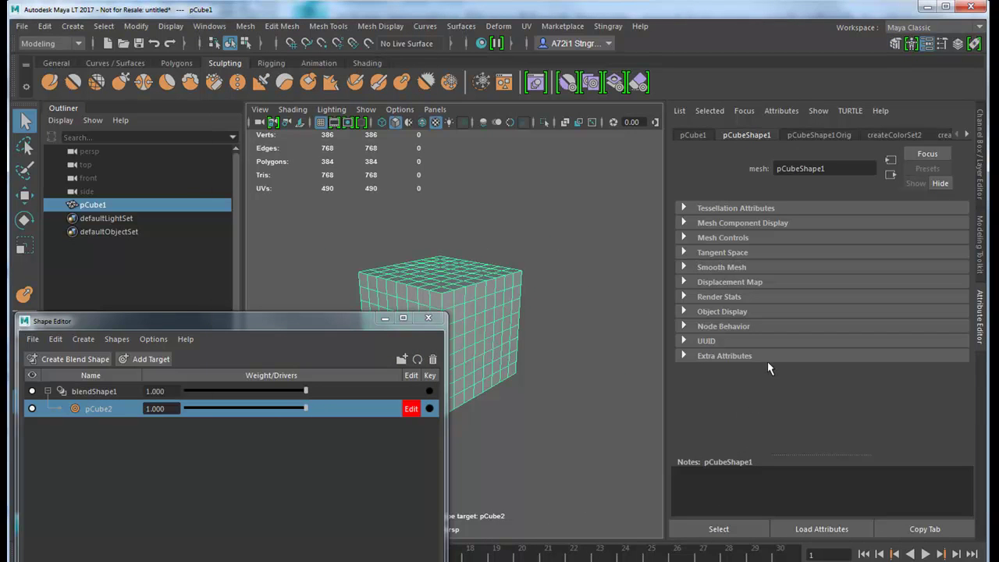
Enable the color map on the cube's StingrayPBS1 material and connect a file texture to its Color Map slot.
left_click(967, 134)
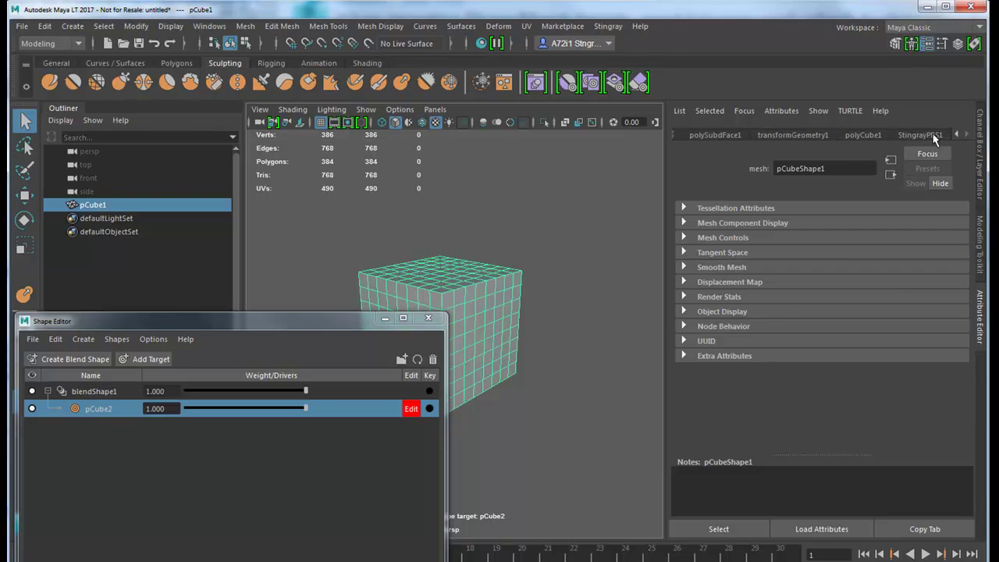
left_click(934, 136)
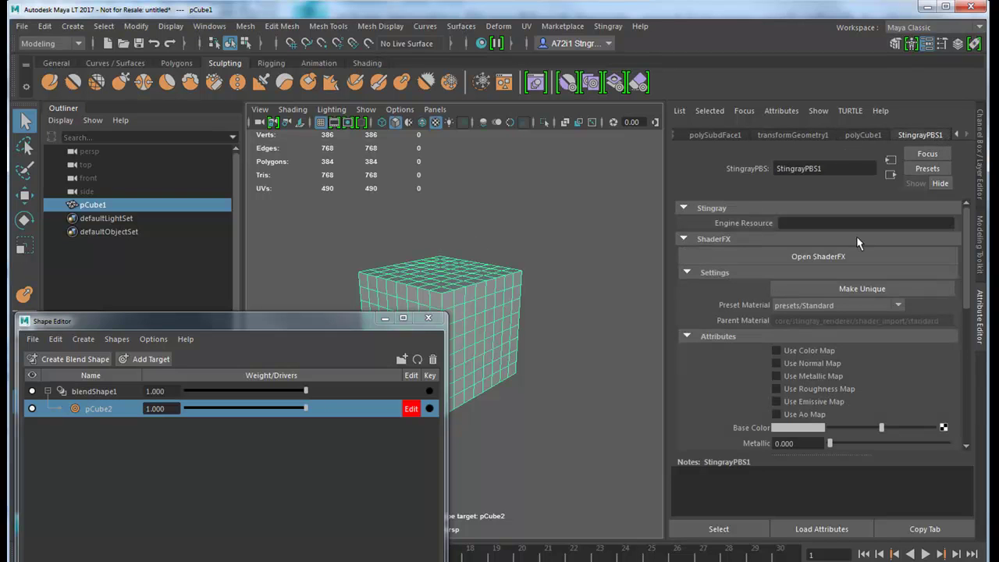
left_click(808, 352)
scroll(808, 390, "down", 5)
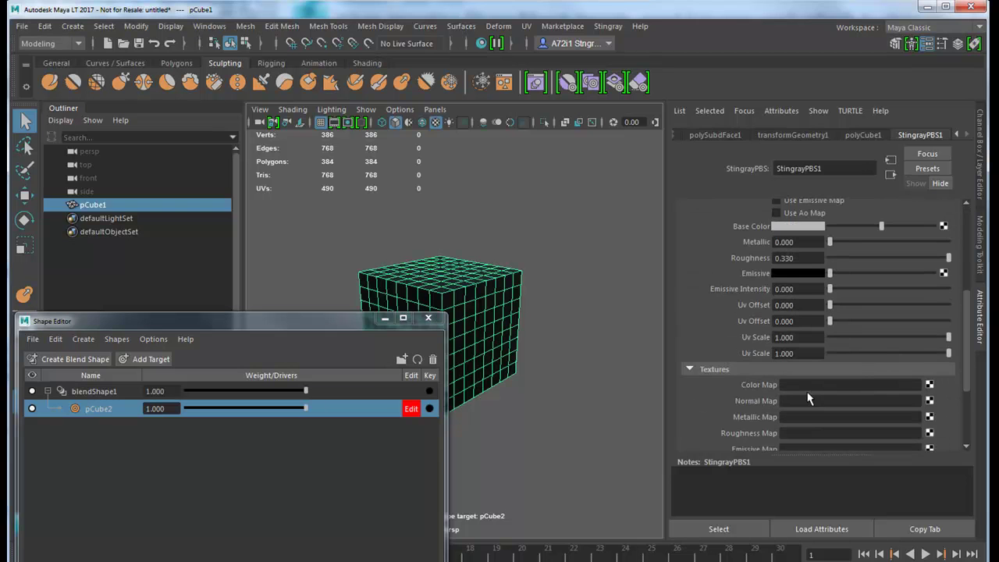
left_click(930, 385)
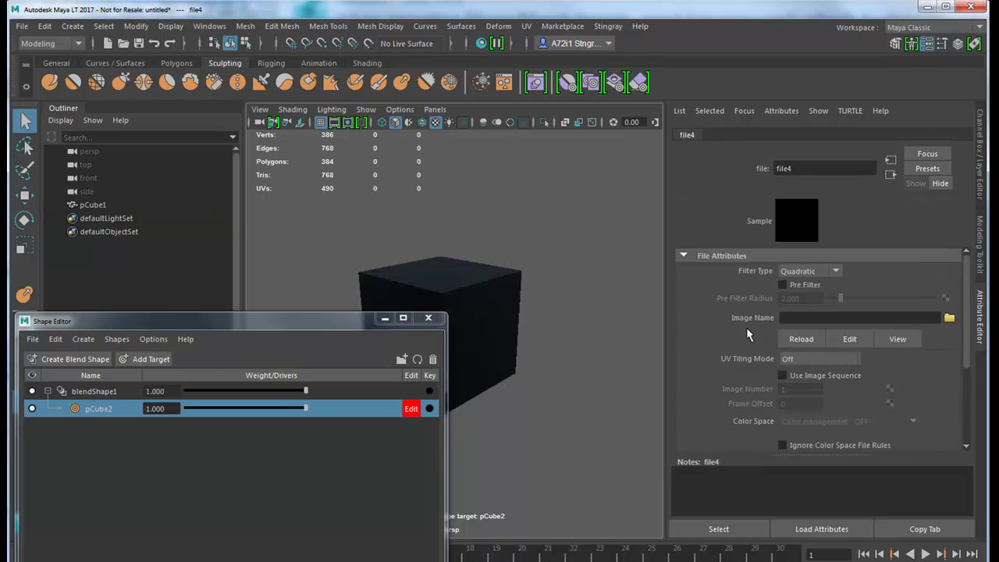
Load Send_to_M_No_texture.PNG from C:\jk as the image of the color map's file texture.
left_click(949, 318)
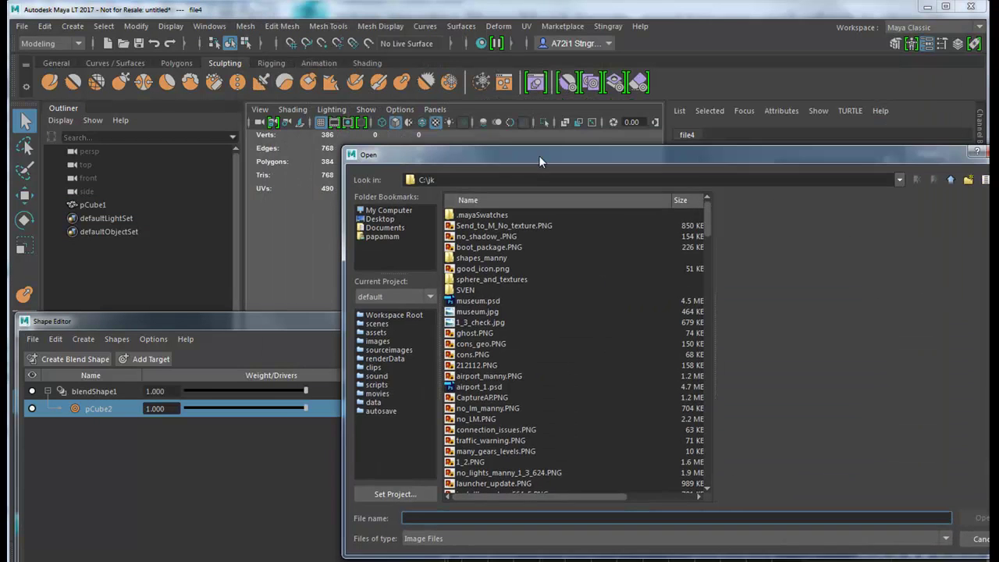
left_click(483, 229)
left_click(484, 239)
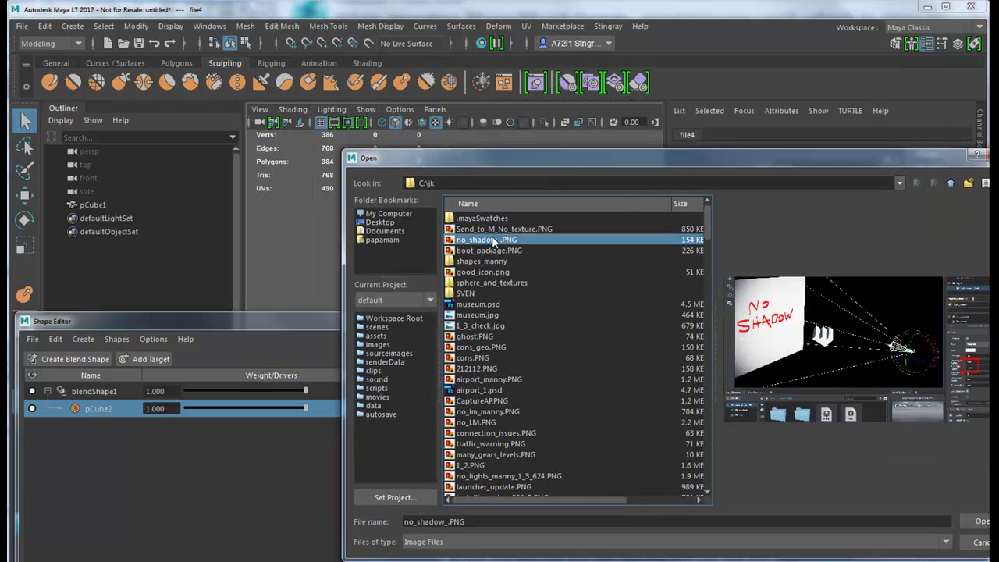
left_click(496, 229)
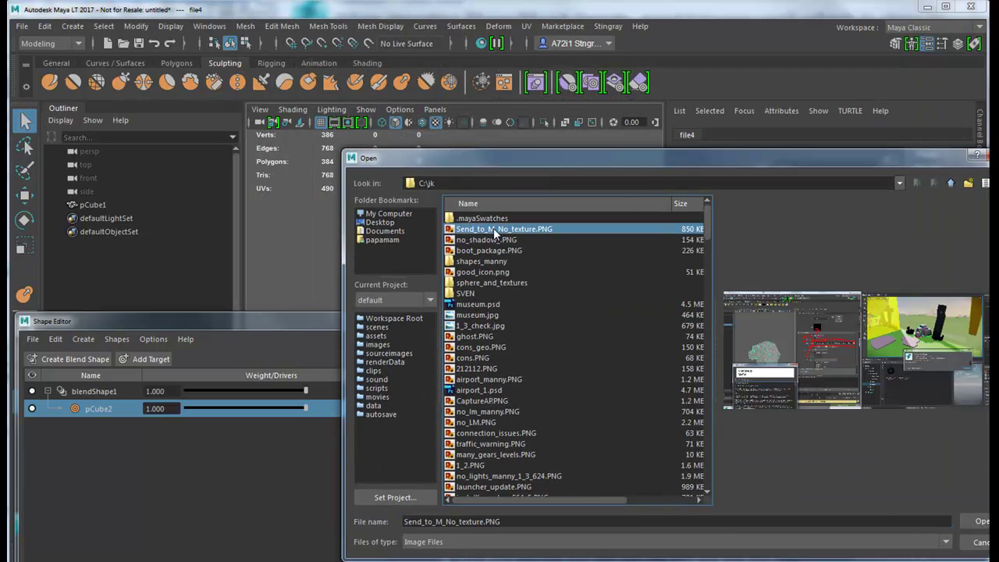
left_click(981, 522)
left_click_drag(523, 358, 434, 271, "alt")
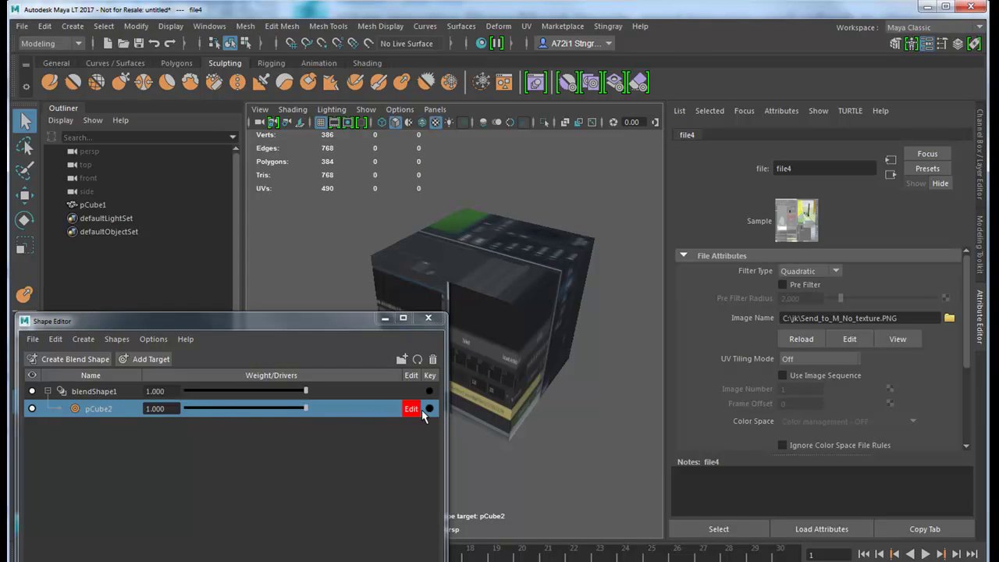
left_click_drag(302, 407, 295, 408)
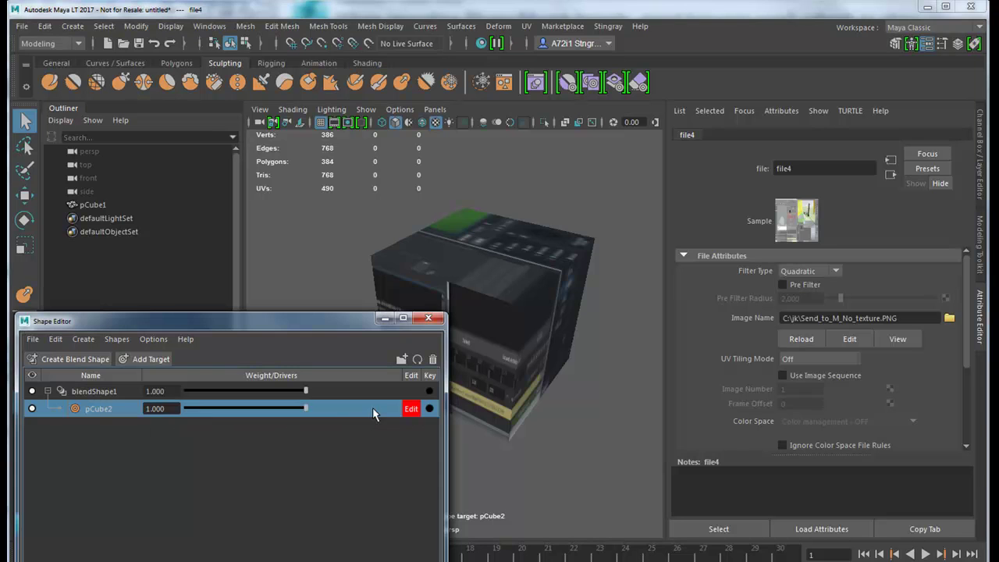
Select the cube and bulge out its top and bottom with the Bulge sculpting tool to shape the pCube2 target.
left_click(490, 262)
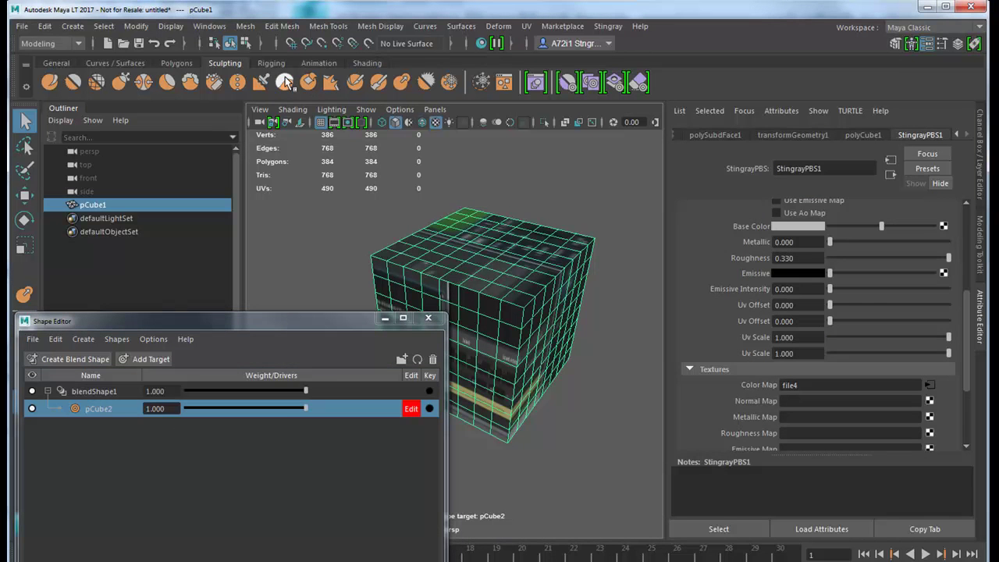
left_click(399, 80)
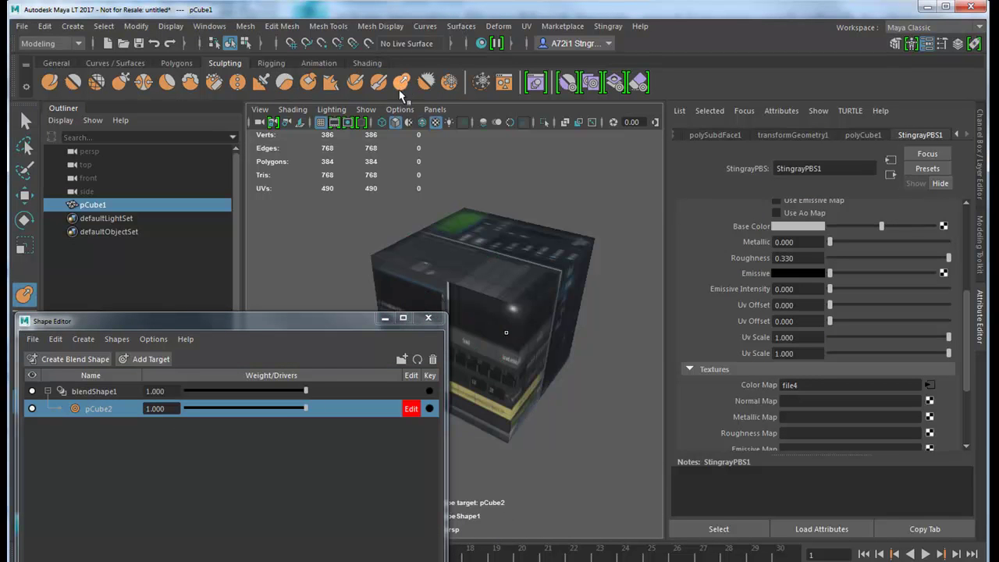
mouse_move(478, 256)
left_mouse_down()
mouse_move(480, 212)
mouse_move(541, 310)
mouse_move(580, 304)
mouse_move(577, 216)
left_mouse_up()
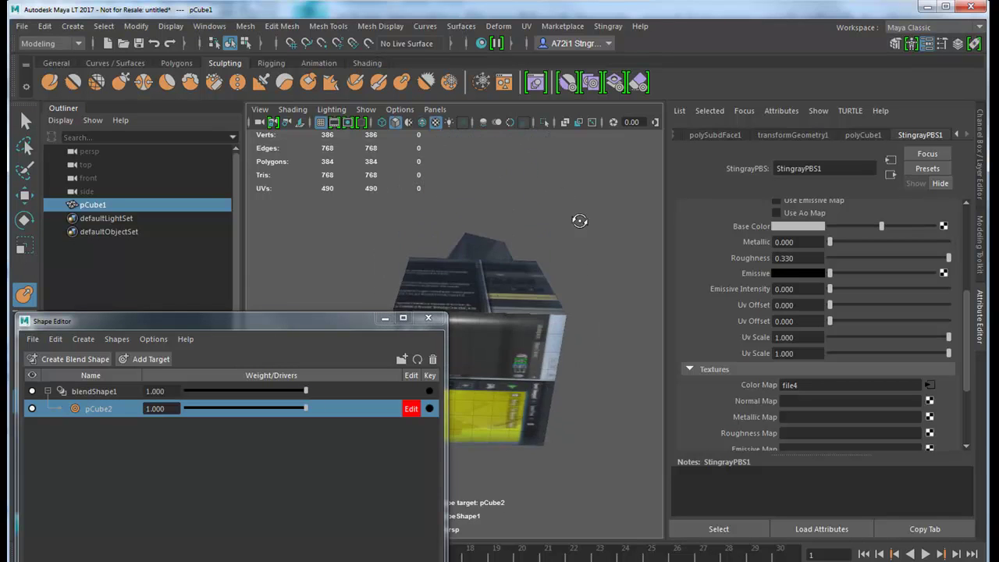
left_click_drag(474, 392, 481, 477)
left_click_drag(521, 409, 512, 489, "alt")
right_click_drag(511, 422, 505, 376, "alt")
mouse_move(505, 376)
left_mouse_down("alt")
mouse_move(531, 304)
mouse_move(508, 304)
mouse_move(530, 305)
left_mouse_up("alt")
key("b")
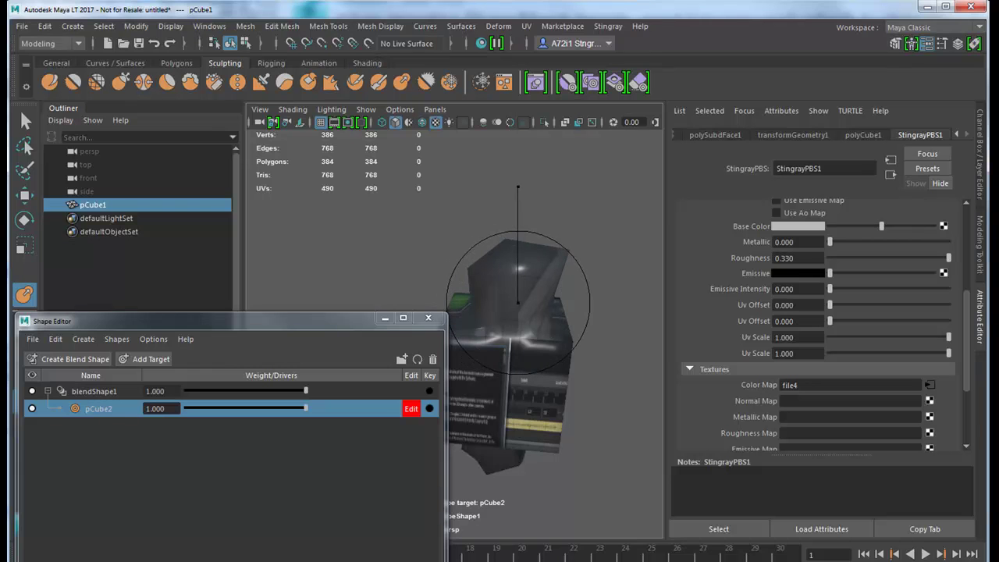
mouse_move(517, 302)
left_mouse_down()
mouse_move(507, 266)
mouse_move(519, 267)
mouse_move(509, 269)
left_mouse_up()
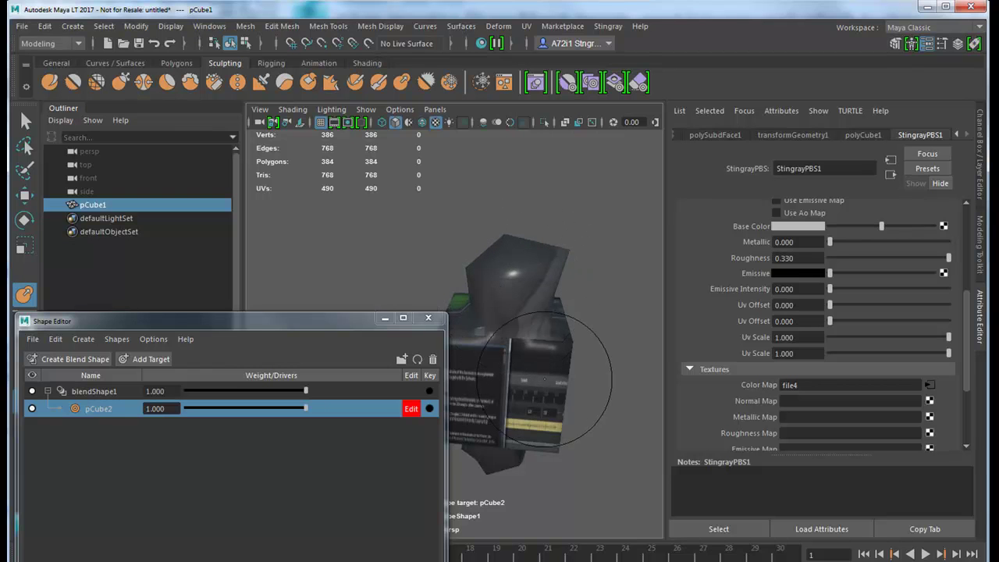
left_click_drag(550, 416, 560, 406, "alt")
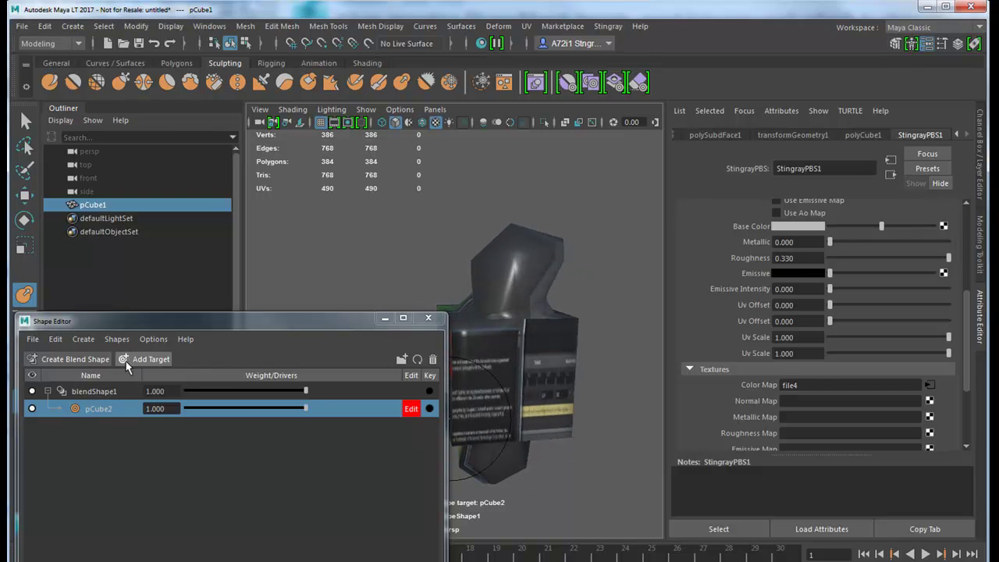
Add a second blend shape target and bulge out two opposite sides of the cube on it.
left_click(130, 361)
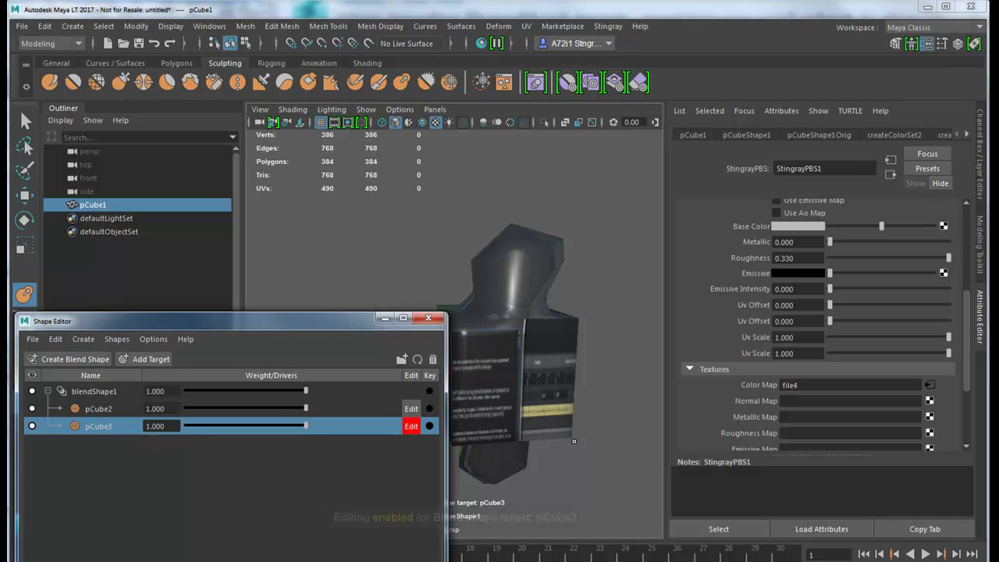
left_click_drag(575, 441, 501, 443, "alt")
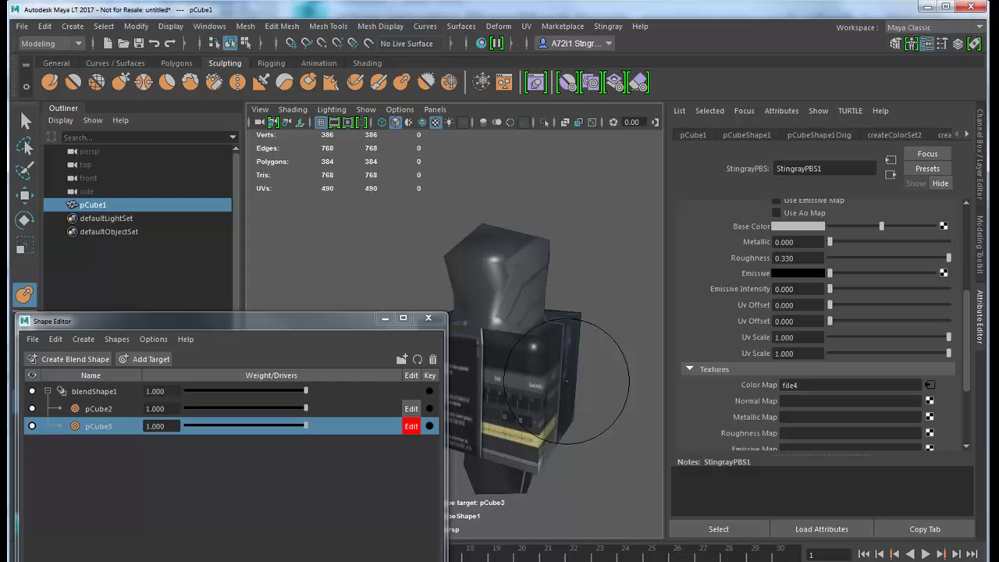
mouse_move(567, 384)
left_mouse_down()
mouse_move(585, 387)
mouse_move(527, 390)
mouse_move(558, 421)
mouse_move(631, 434)
mouse_move(536, 346)
mouse_move(528, 364)
mouse_move(526, 326)
mouse_move(507, 327)
mouse_move(528, 323)
mouse_move(463, 326)
mouse_move(513, 327)
mouse_move(575, 351)
mouse_move(485, 316)
left_mouse_up()
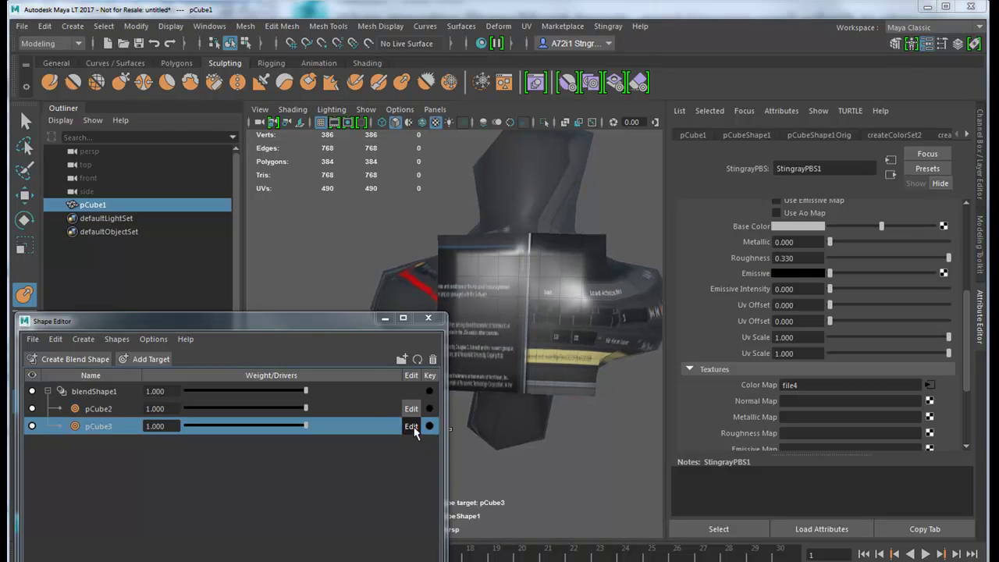
Turn off editing for the pCube3 target and set the weights of both targets to 0.
left_click(412, 426)
left_click_drag(304, 425, 238, 420)
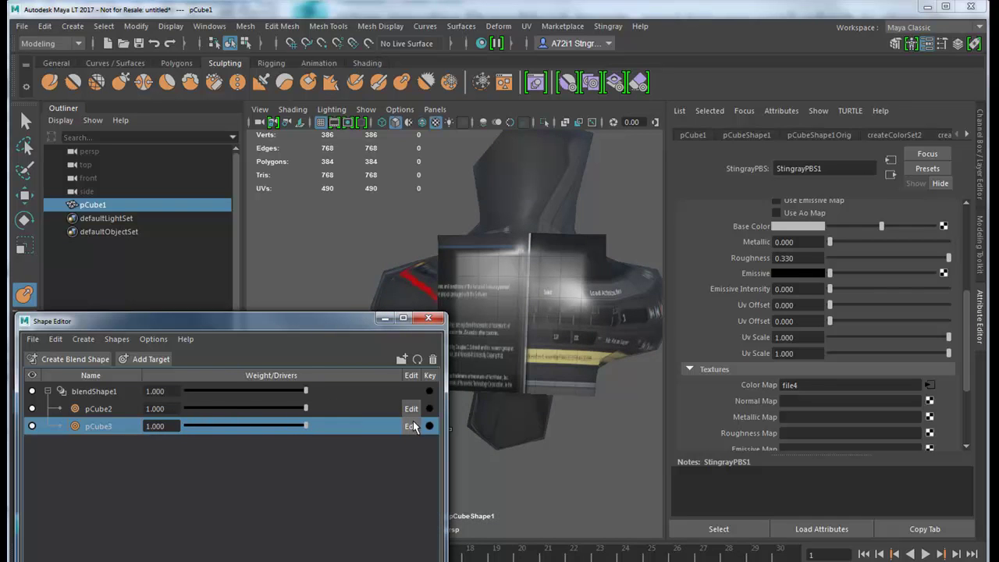
left_click_drag(305, 426, 119, 424)
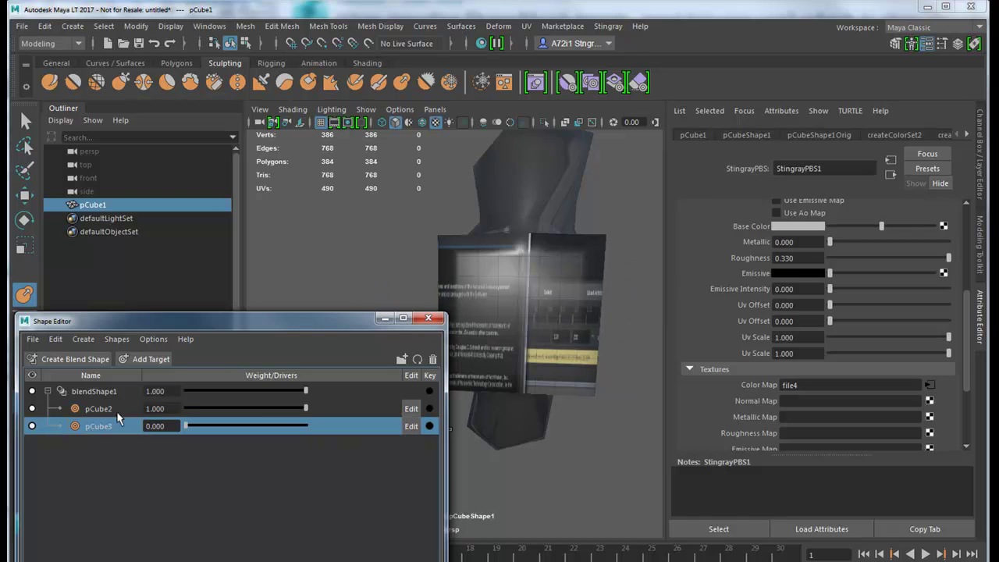
left_click_drag(305, 408, 137, 399)
left_click_drag(556, 337, 500, 359, "alt")
left_click(289, 408)
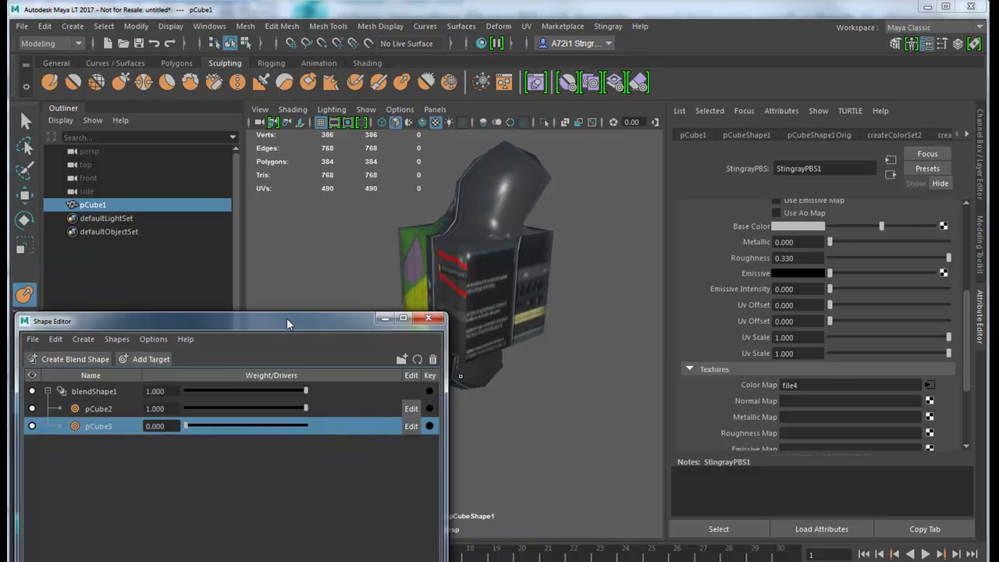
left_click_drag(337, 317, 424, 343)
left_click_drag(337, 434, 273, 434)
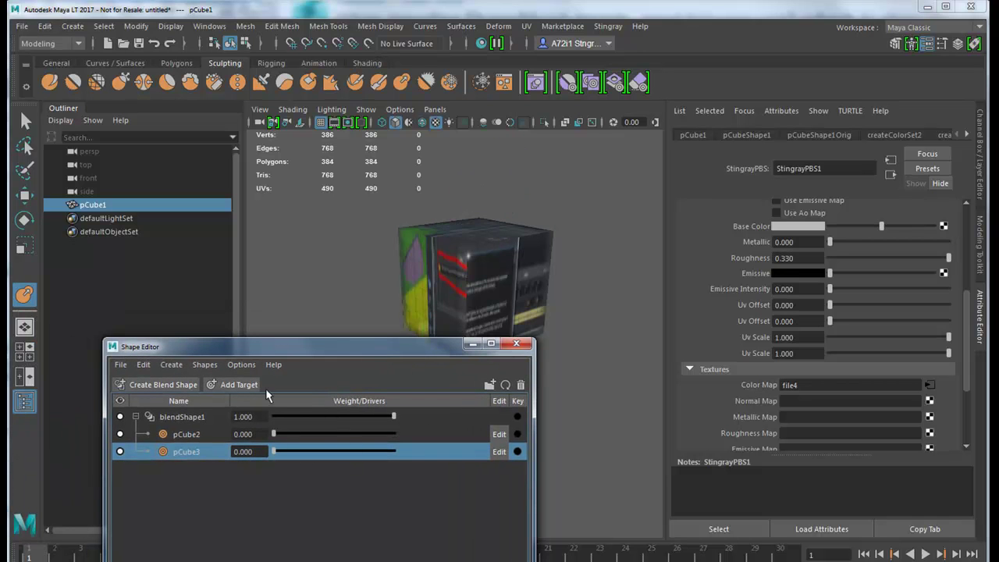
Return to frame 1 and key the pCube2 target's weight at 0.
left_click_drag(267, 347, 193, 158)
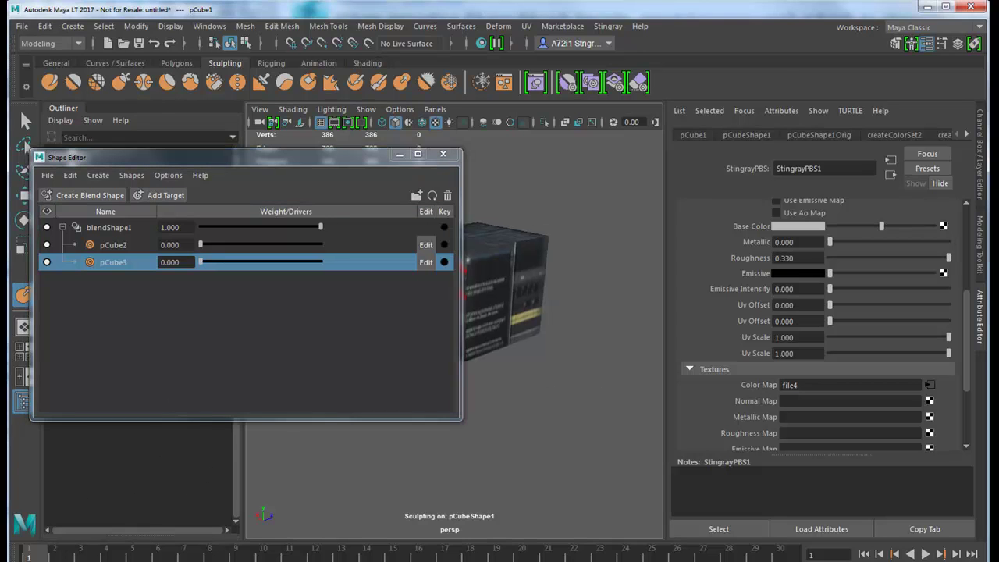
left_click_drag(545, 381, 500, 471, "alt")
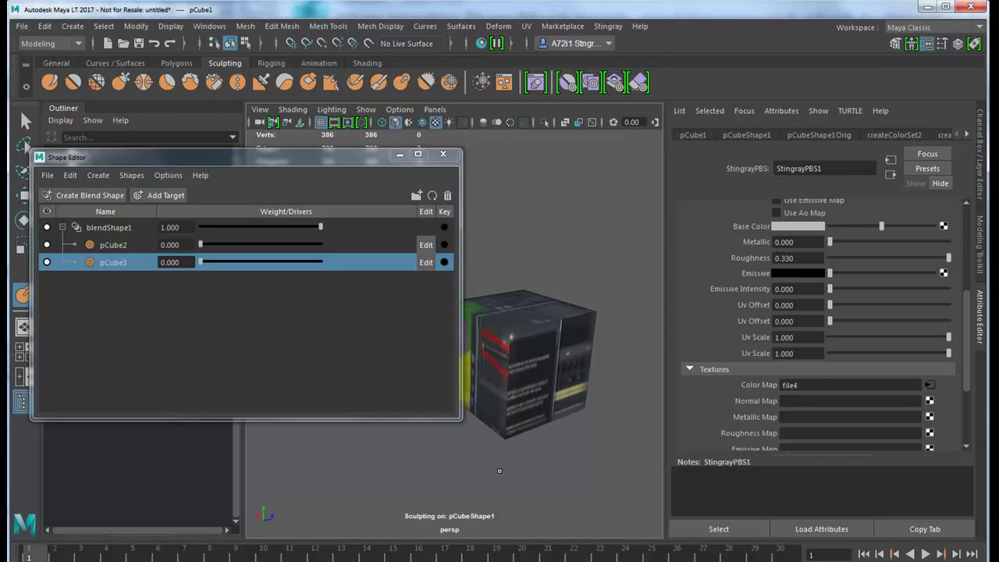
left_click(184, 551)
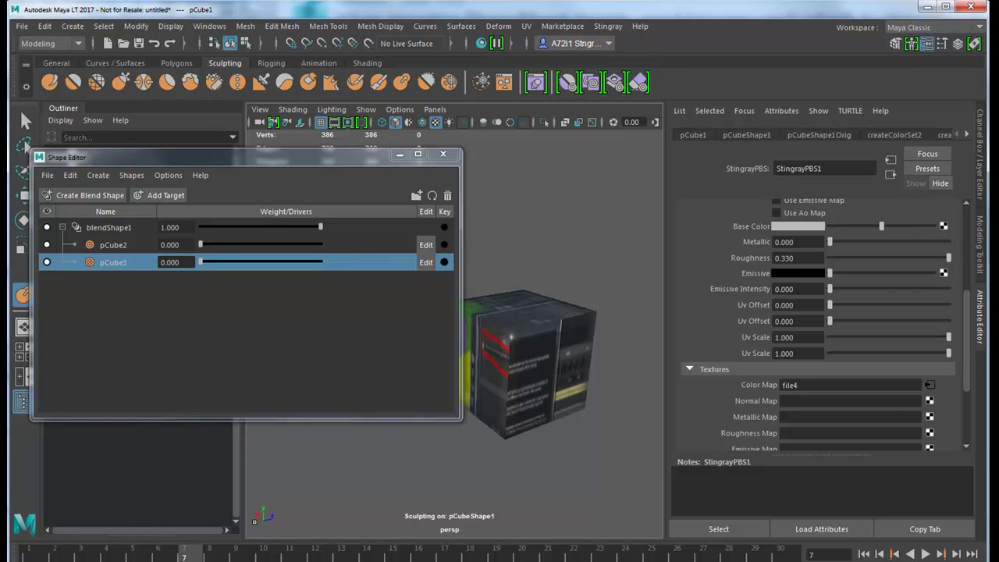
key("alt+shift+v")
left_click(444, 244)
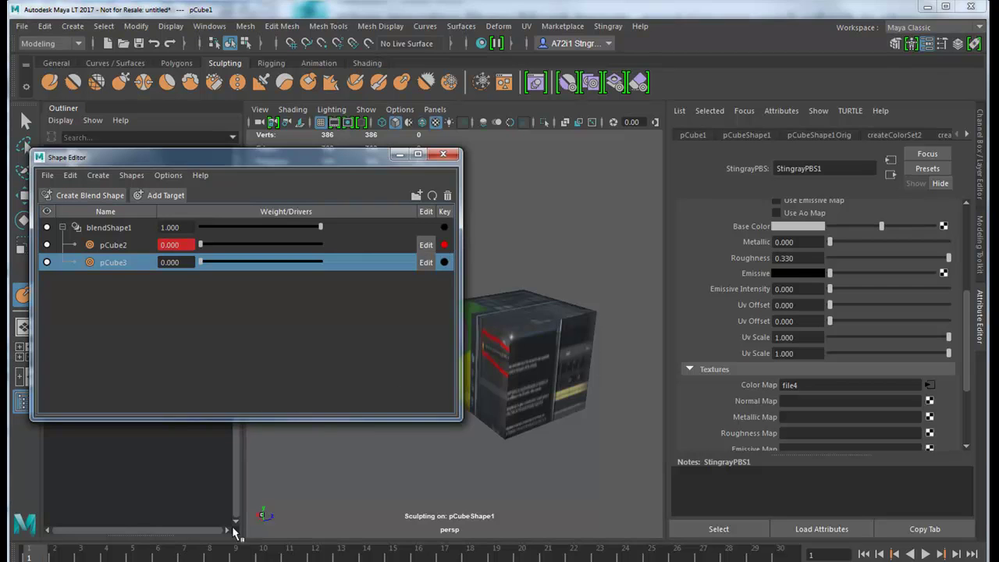
Key the pCube2 target's weight at 1 on frame 19.
left_click_drag(145, 549, 402, 557)
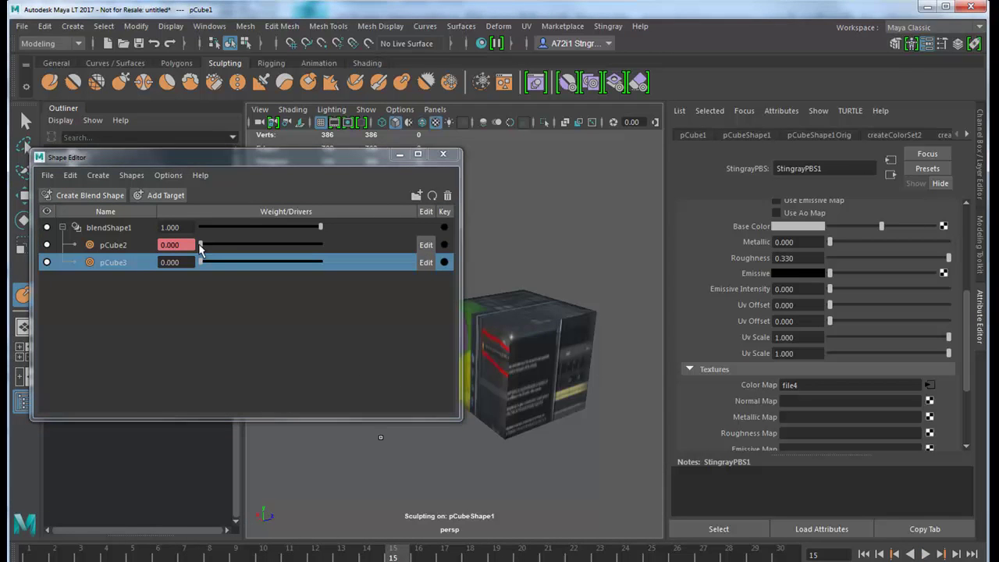
left_click_drag(201, 245, 397, 251)
left_click_drag(393, 557, 495, 555)
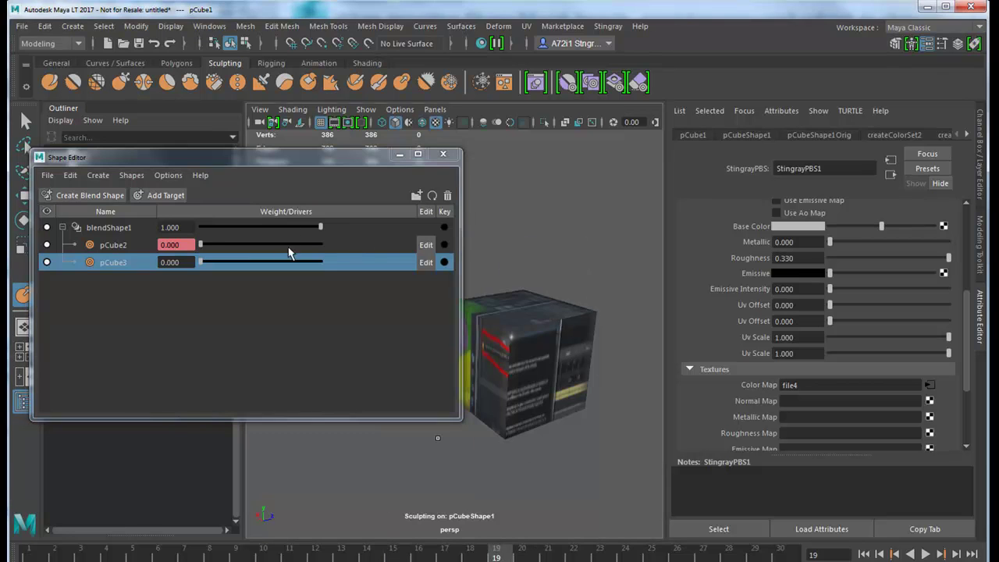
left_click_drag(289, 247, 375, 245)
left_click(444, 244)
Key the pCube3 target's weight at 0 on frame 14 and at 1 on frame 30.
left_click_drag(495, 555, 367, 556)
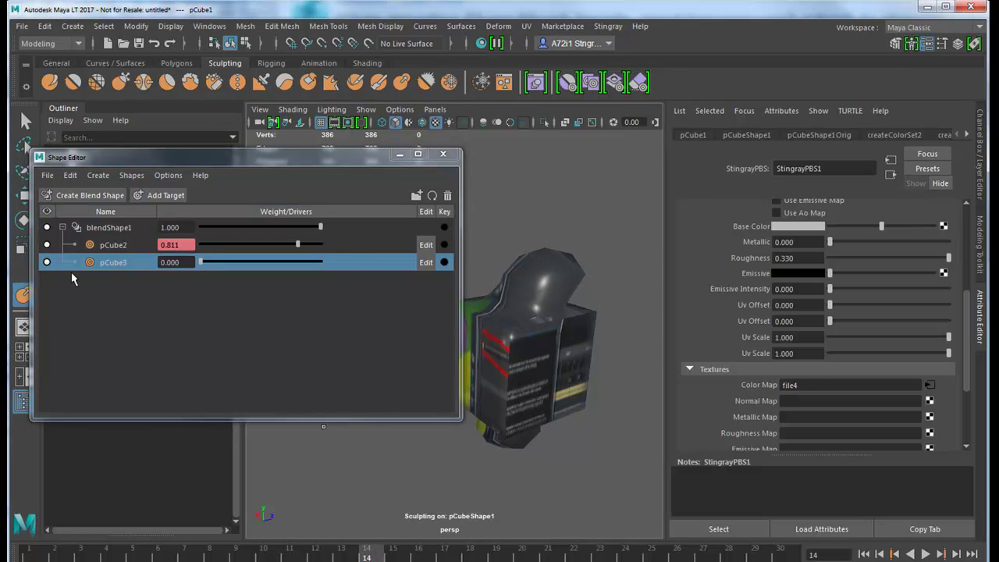
left_click(443, 263)
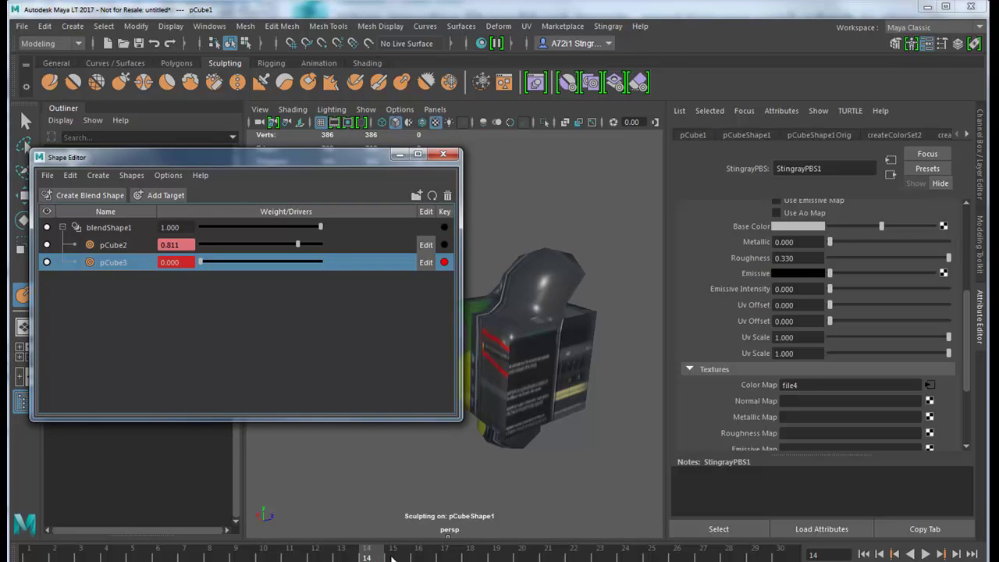
left_click_drag(381, 556, 781, 556)
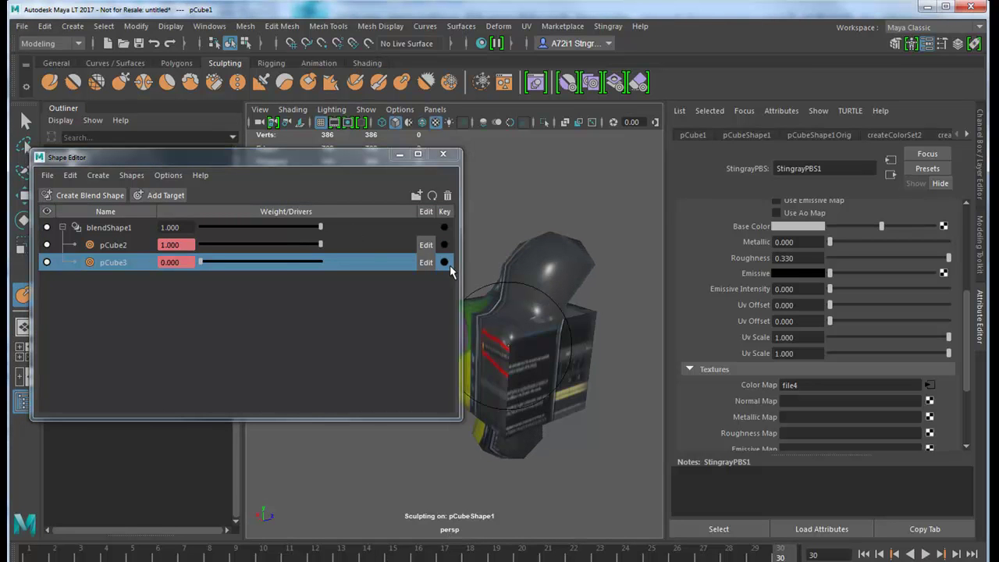
left_click_drag(284, 262, 615, 434)
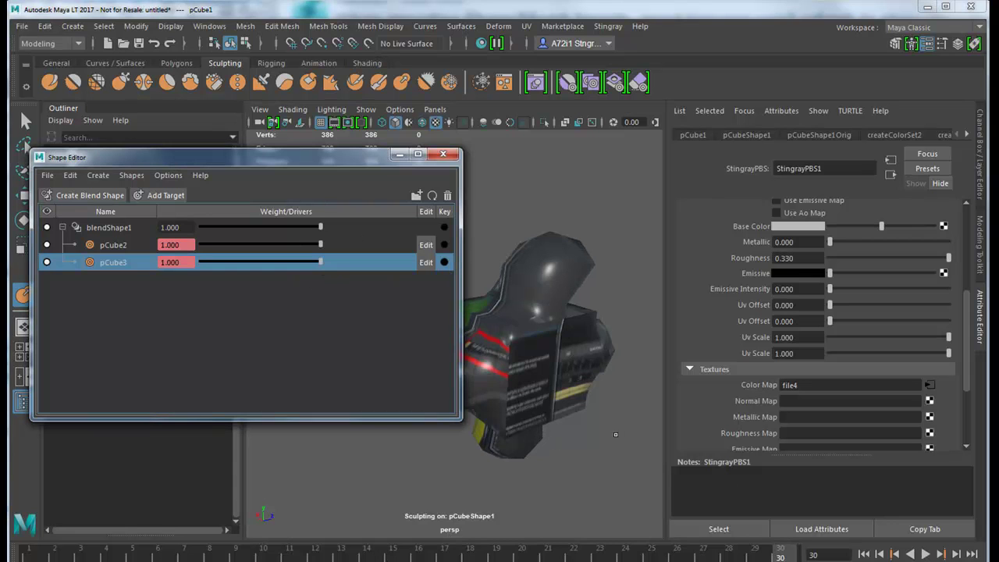
left_click(444, 262)
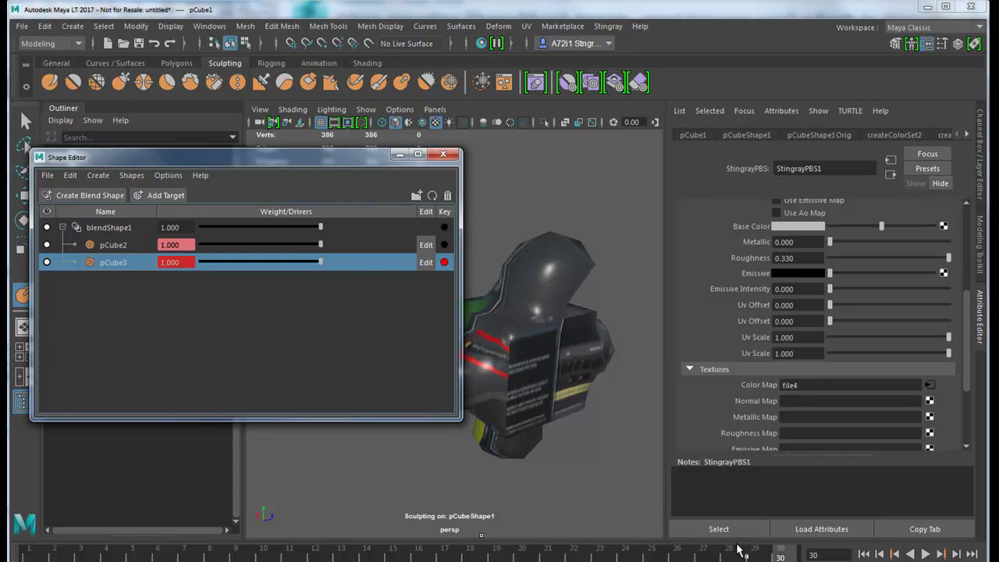
Play and scrub the animation up to frame 30 and examine the deformed cube from different angles.
left_click(925, 553)
left_click_drag(486, 560, 782, 553)
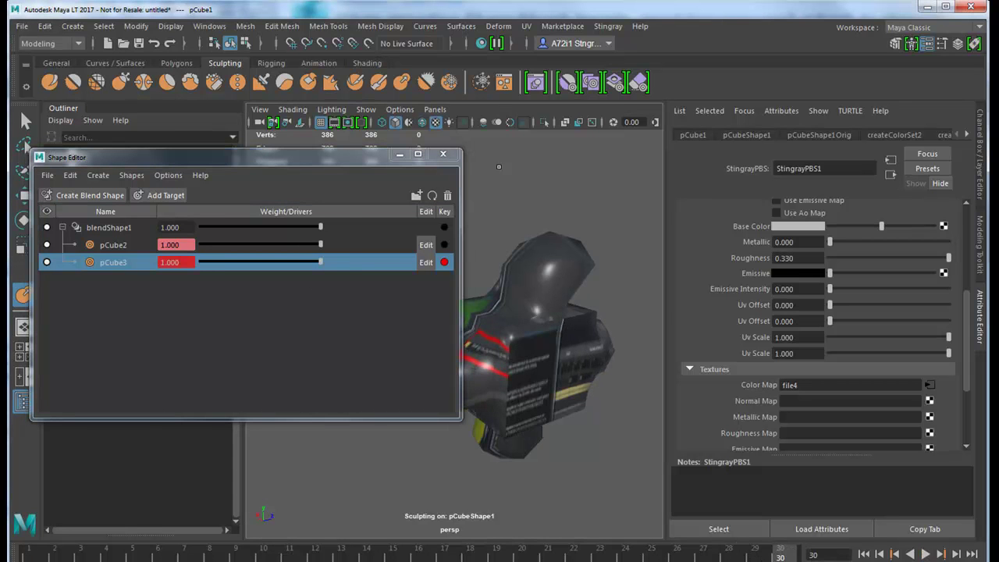
left_click_drag(370, 164, 348, 238)
left_click_drag(585, 305, 516, 306, "alt")
left_click_drag(566, 355, 531, 337, "alt")
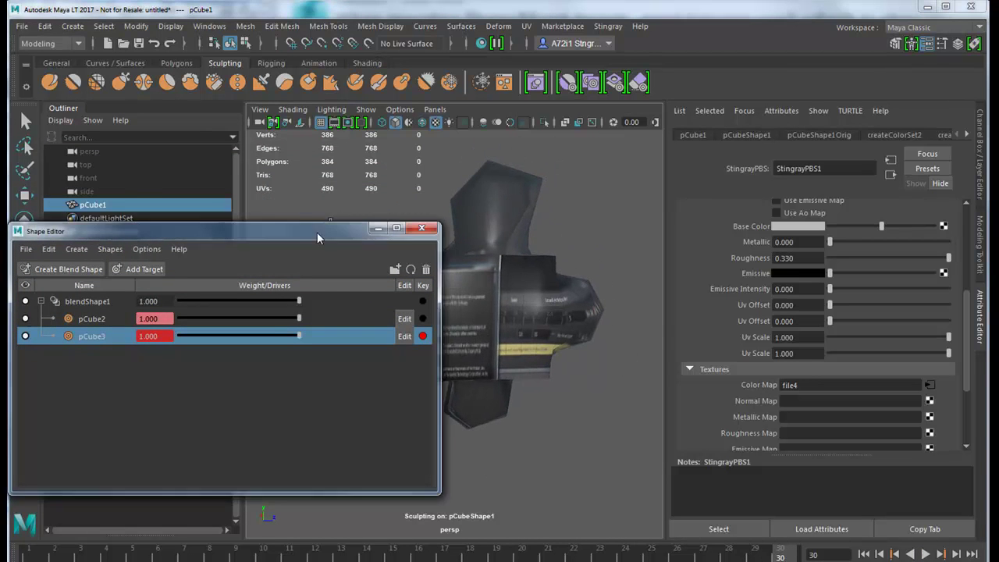
left_click_drag(317, 231, 366, 348)
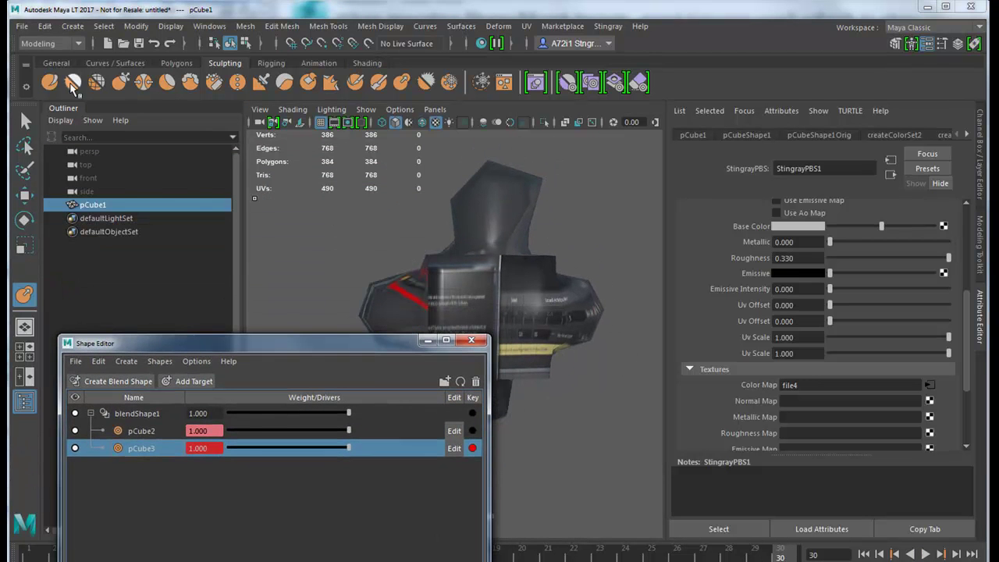
left_click(24, 25)
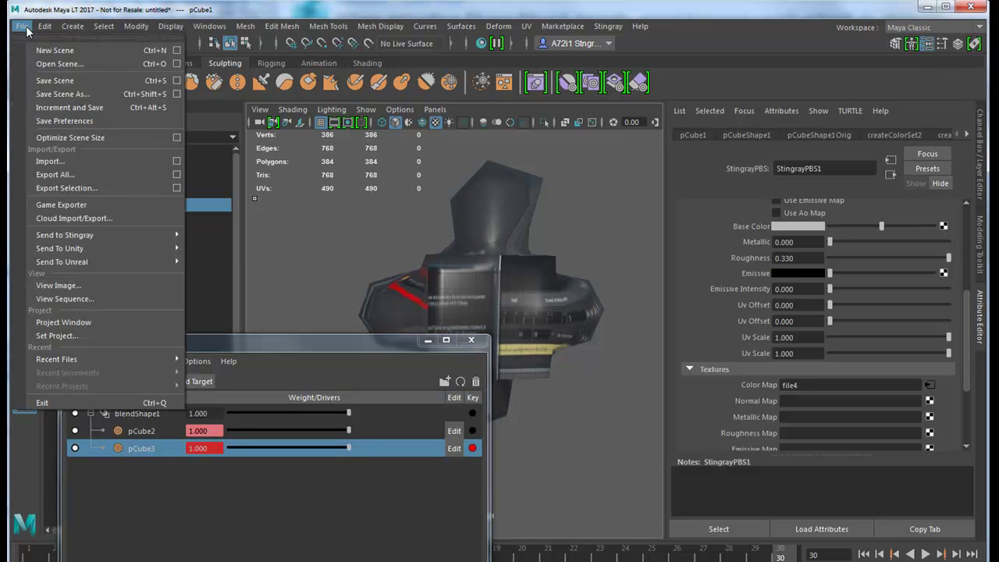
mouse_move(102, 232)
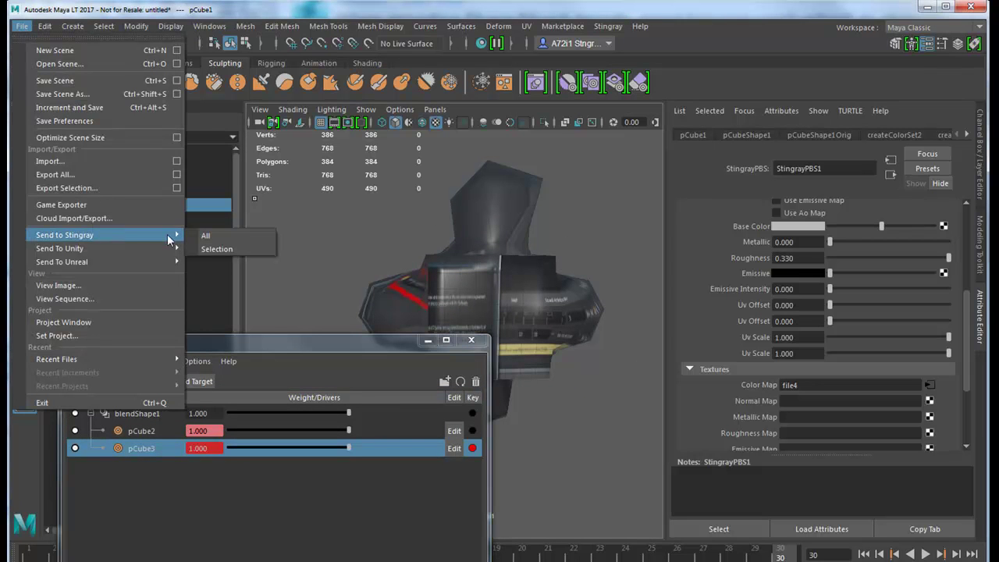
left_click(228, 247)
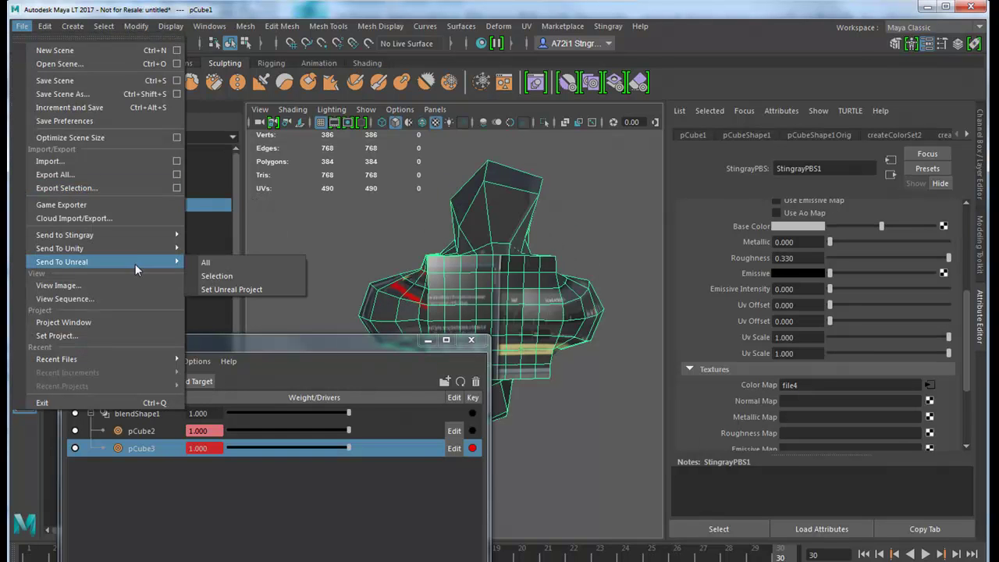
mouse_move(132, 238)
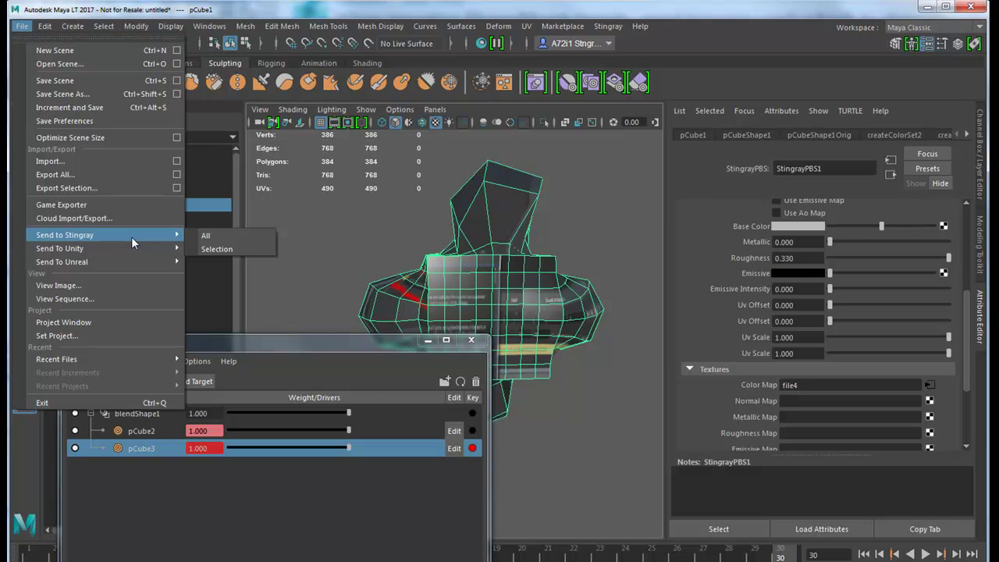
left_click(218, 249)
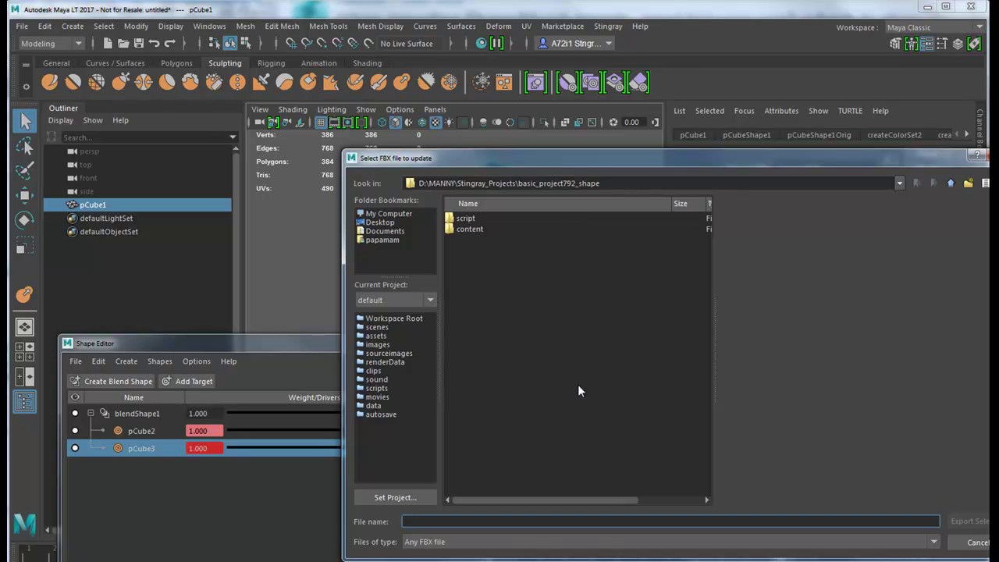
left_click(978, 541)
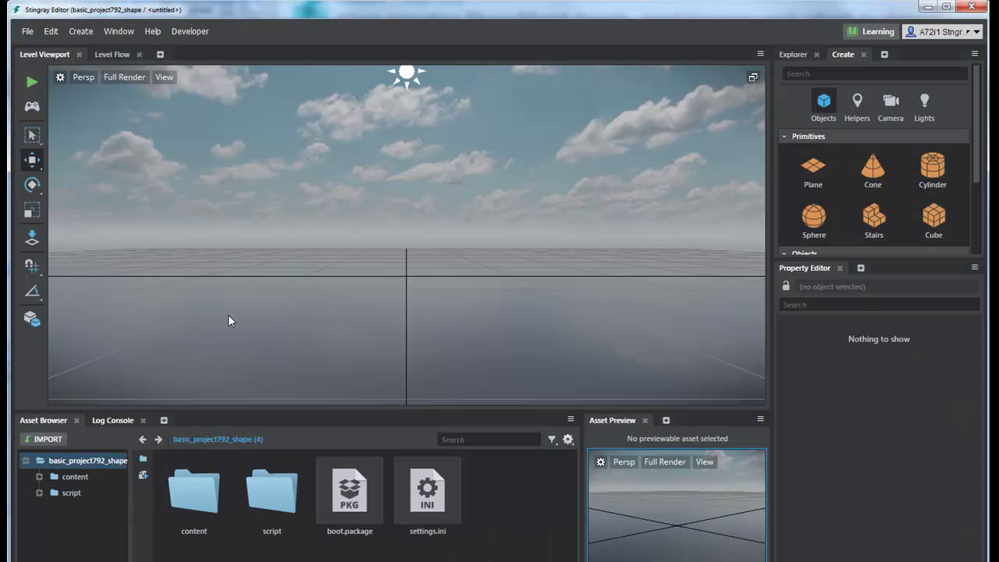
In the Stingray Editor, create a folder named shape_bulge inside content/models and open it.
double_click(193, 492)
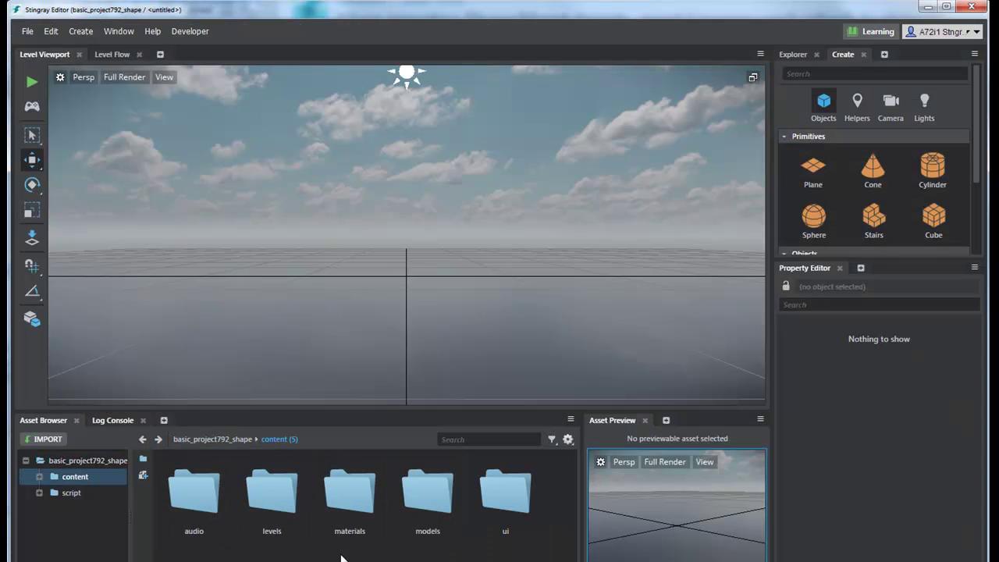
double_click(433, 499)
right_click(438, 540)
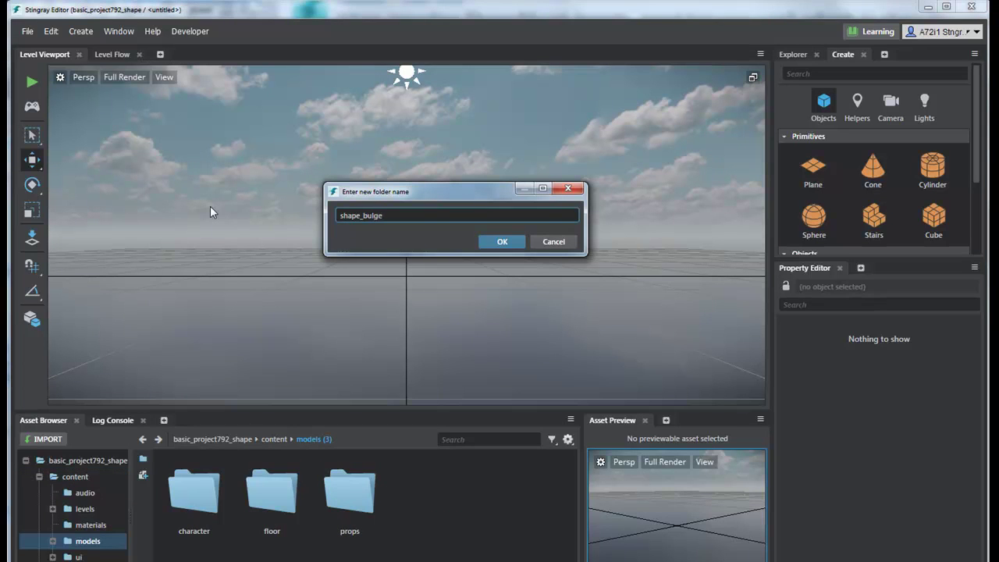
key("Return")
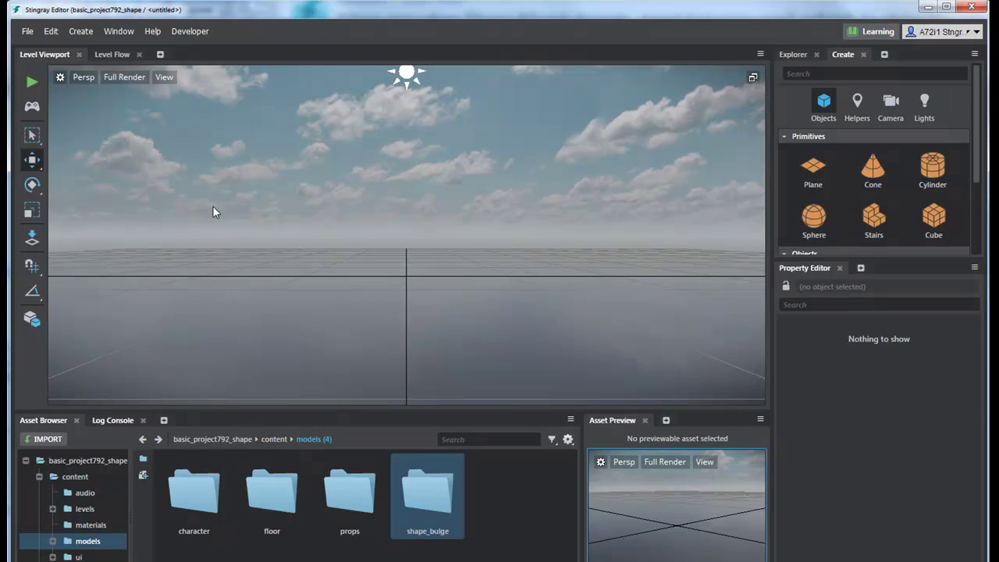
double_click(439, 497)
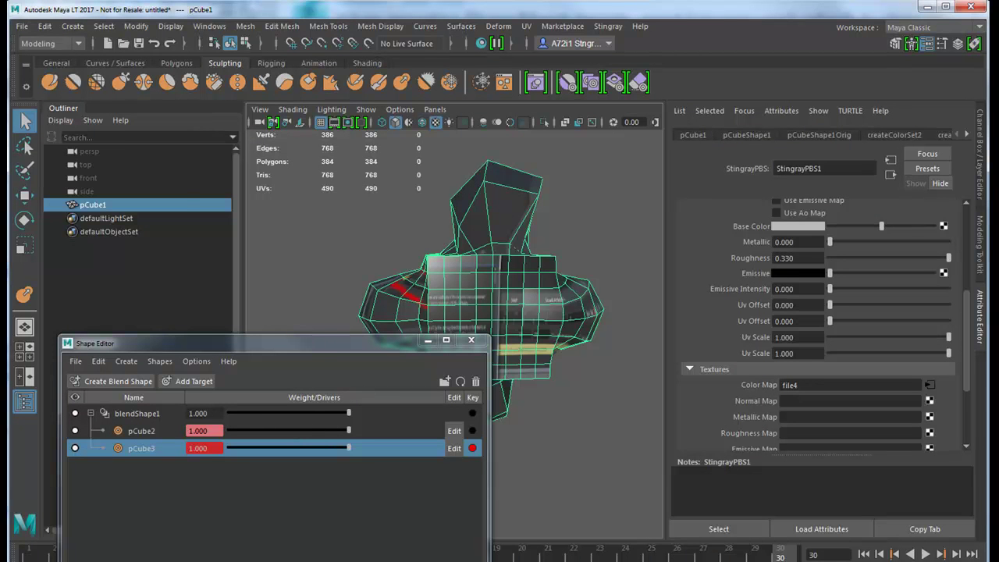
From Maya LT, send the selected cube to Stingray as shape_b in content/models/shape_bulge and import it with blend shapes, skeleton and clips.
left_click(22, 26)
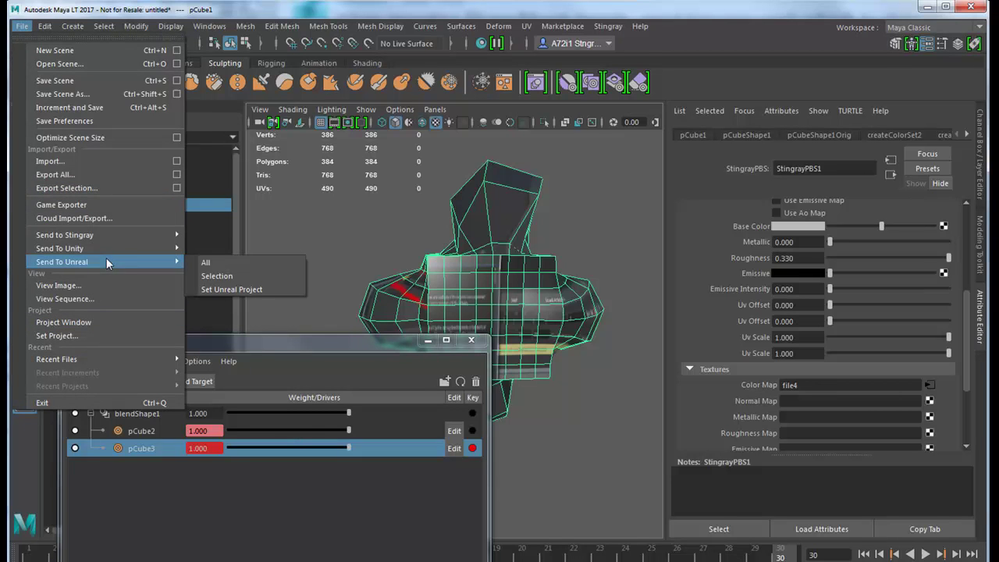
mouse_move(116, 234)
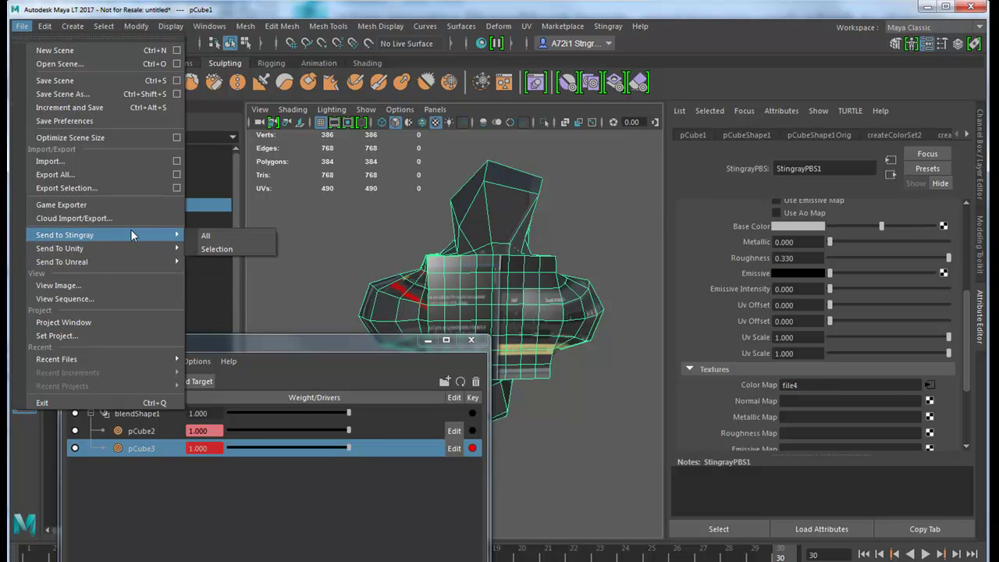
left_click(211, 249)
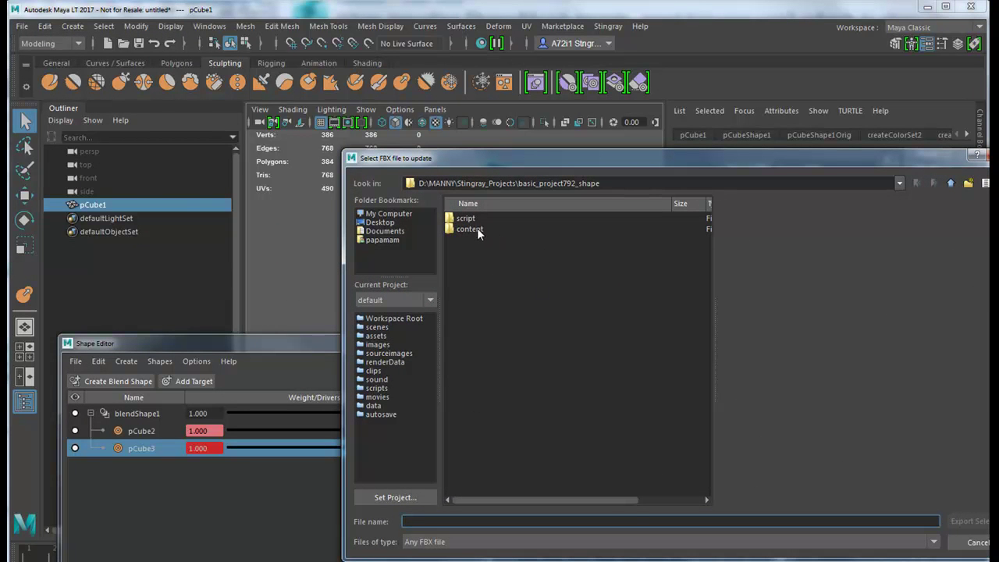
double_click(477, 228)
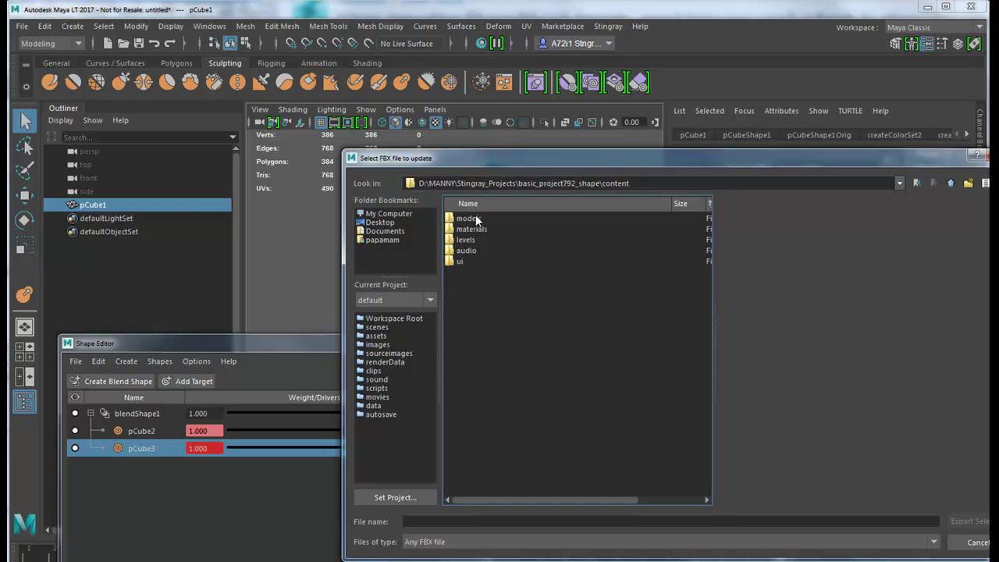
double_click(475, 218)
left_click(501, 219)
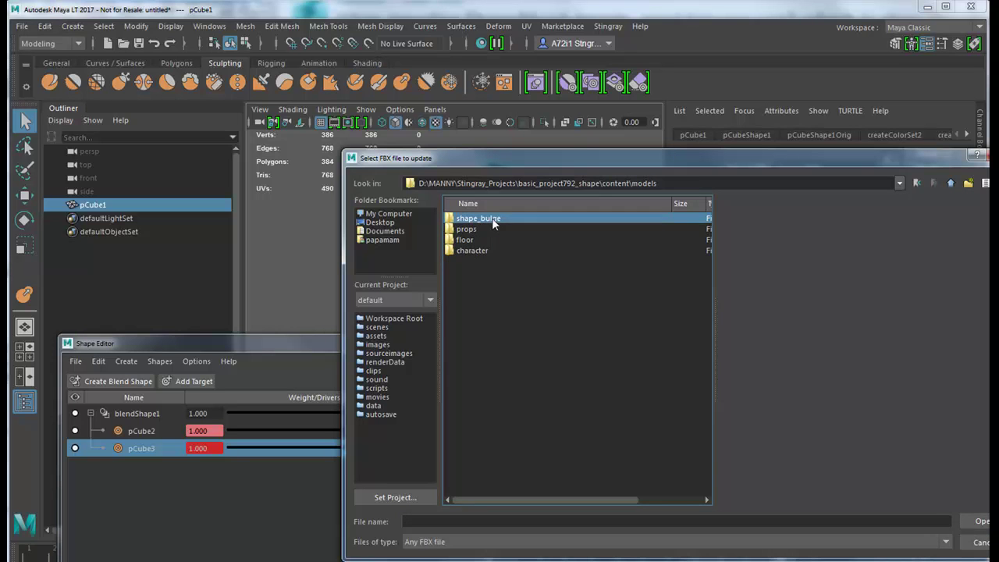
double_click(492, 218)
left_click(448, 521)
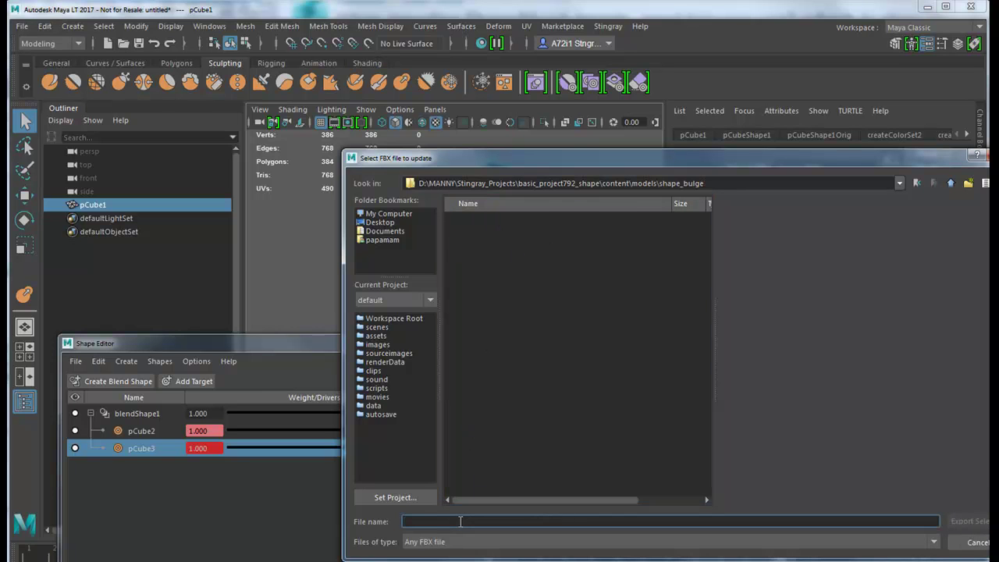
type("s")
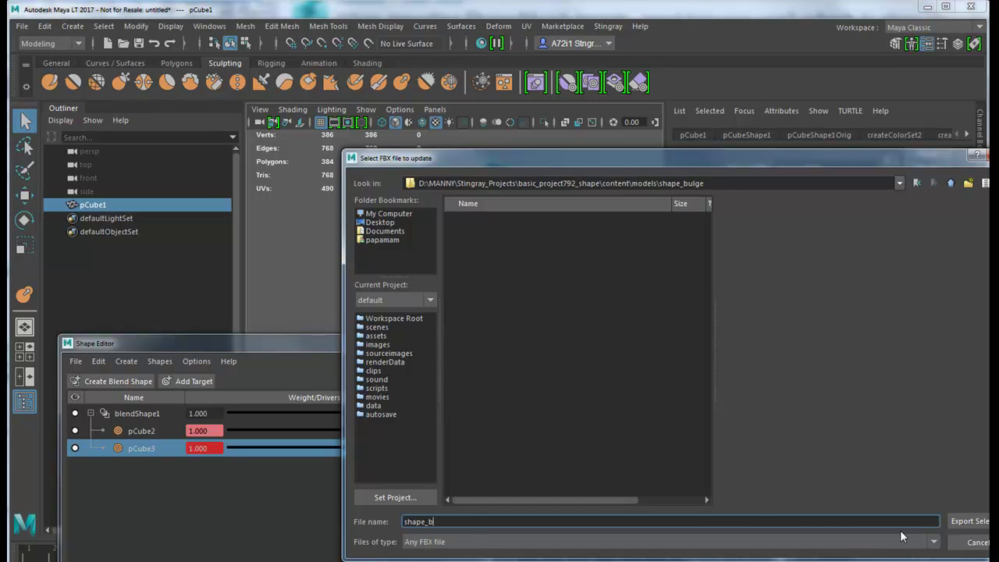
type("hape_b")
left_click(968, 521)
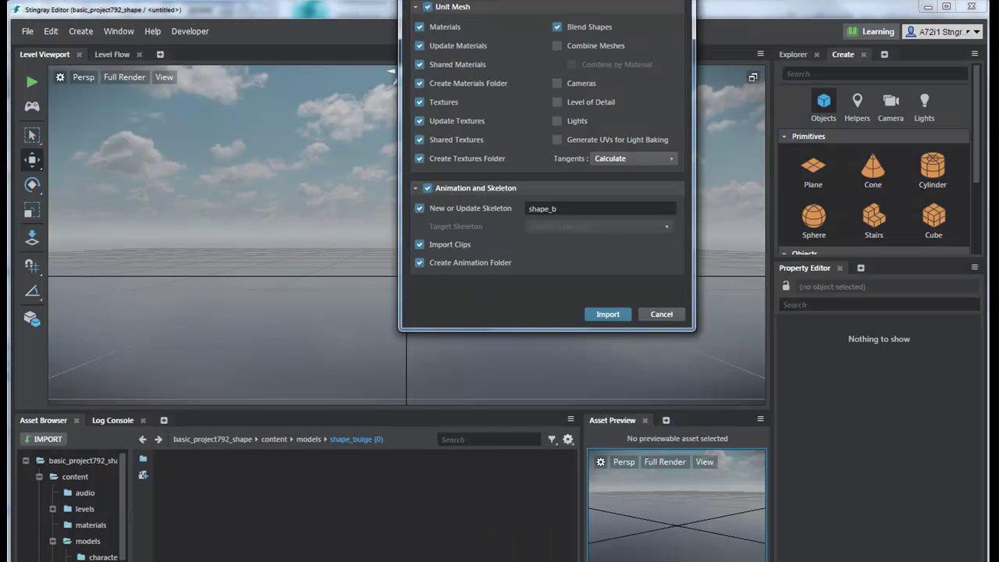
left_click_drag(485, 0, 377, 130)
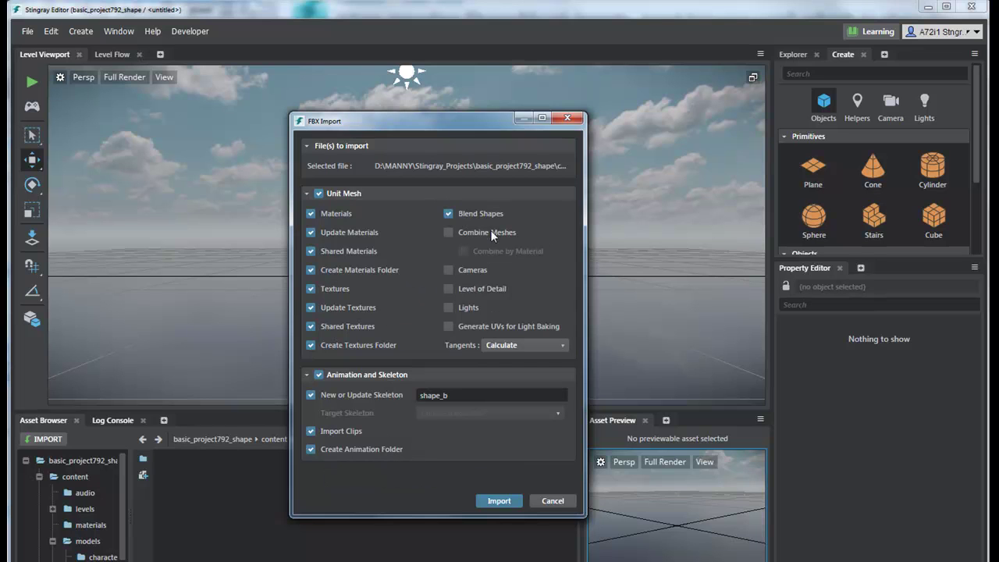
left_click(503, 502)
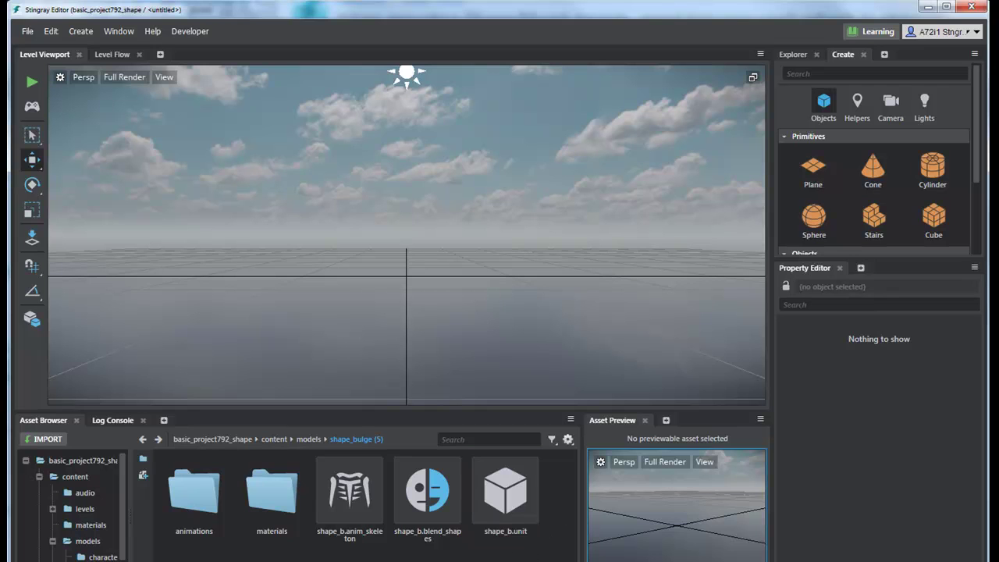
Capture a new thumbnail for the shape_b unit from an angled preview view showing its top face.
left_click(512, 492)
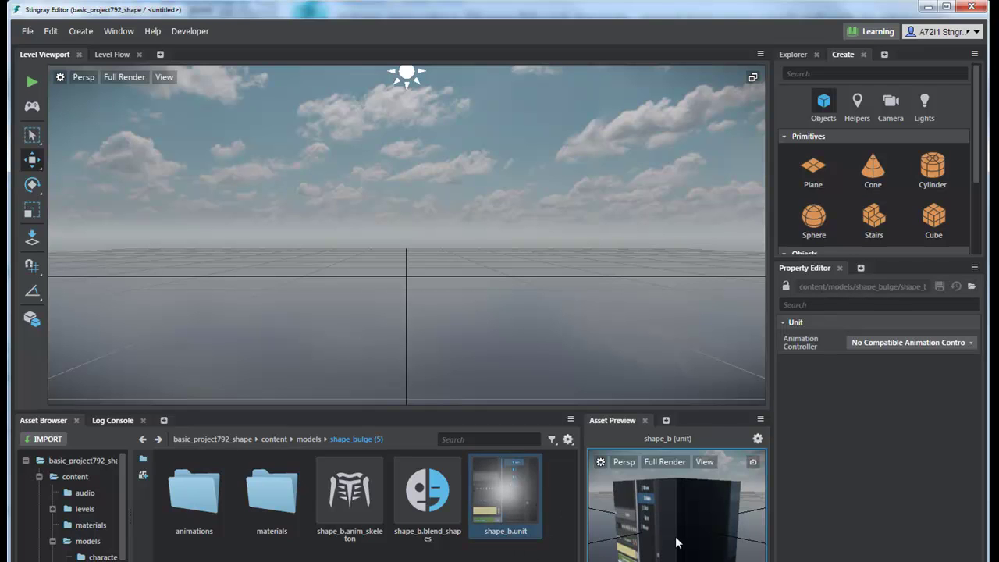
left_click_drag(676, 541, 736, 473)
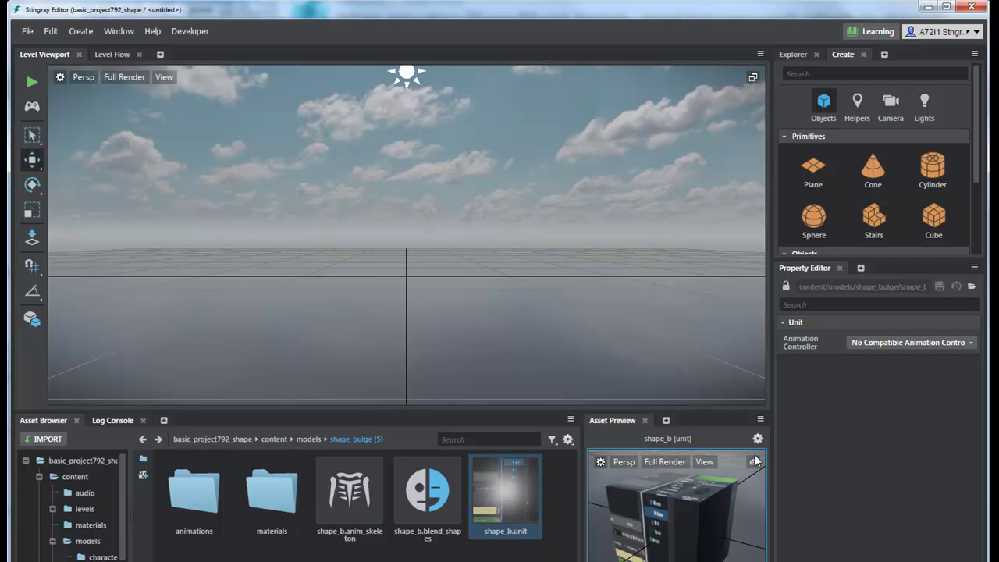
left_click(753, 462)
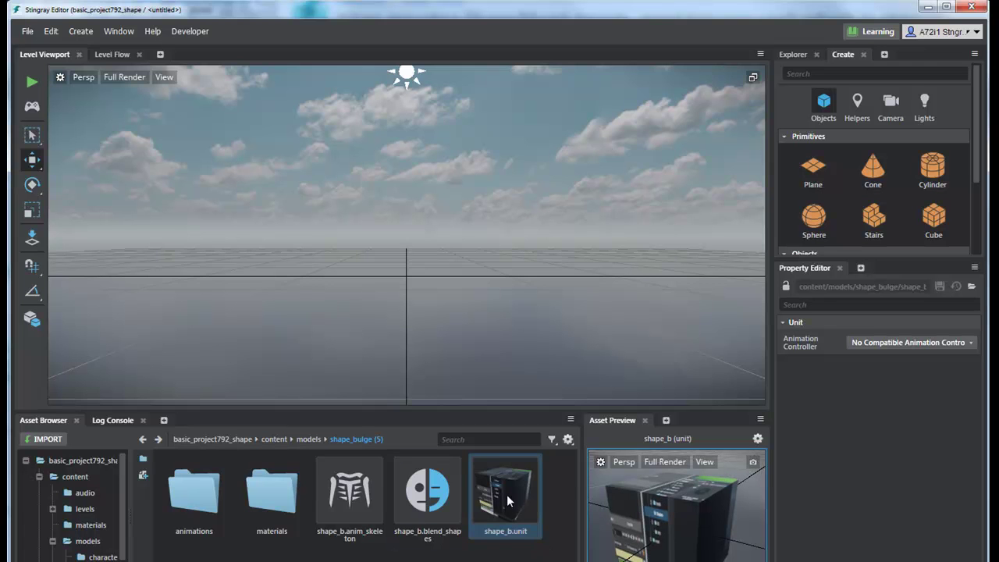
Place the shape_b unit in the untitled level and move it along Y to about -1.96.
left_click_drag(507, 501, 419, 262)
left_click_drag(368, 323, 437, 304, "alt")
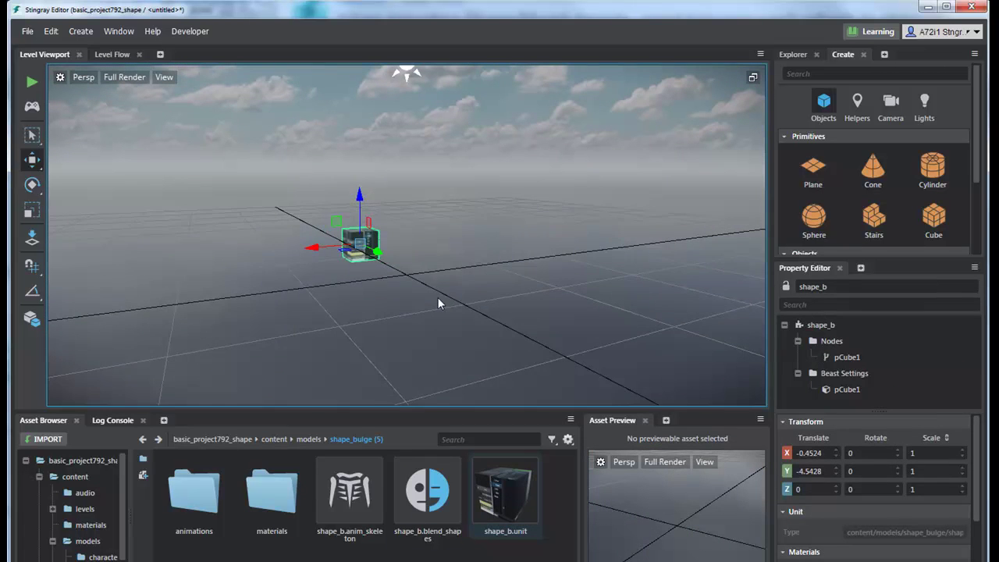
right_click_drag(437, 304, 500, 249, "alt")
middle_click_drag(393, 257, 796, 342, "alt")
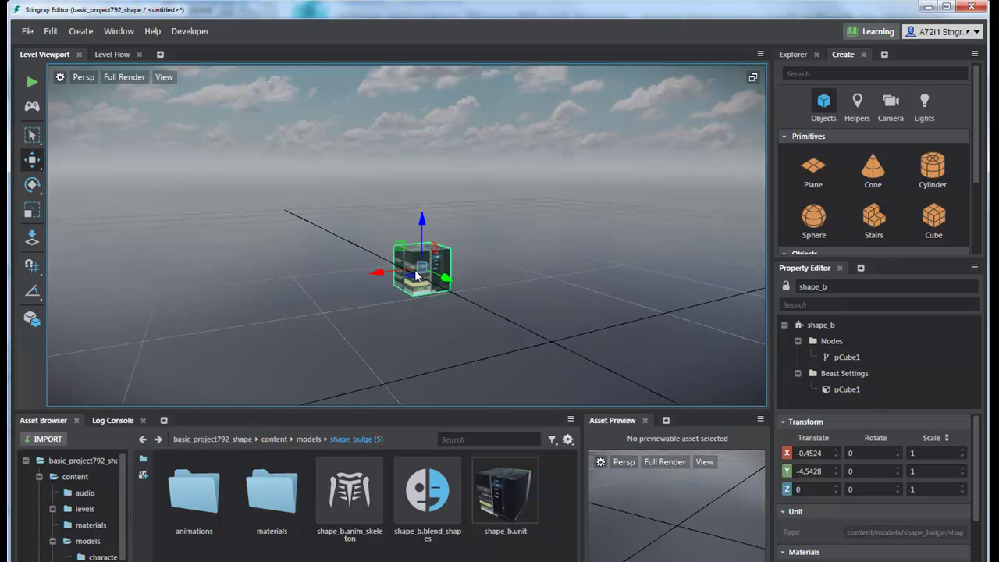
left_click_drag(418, 274, 515, 337)
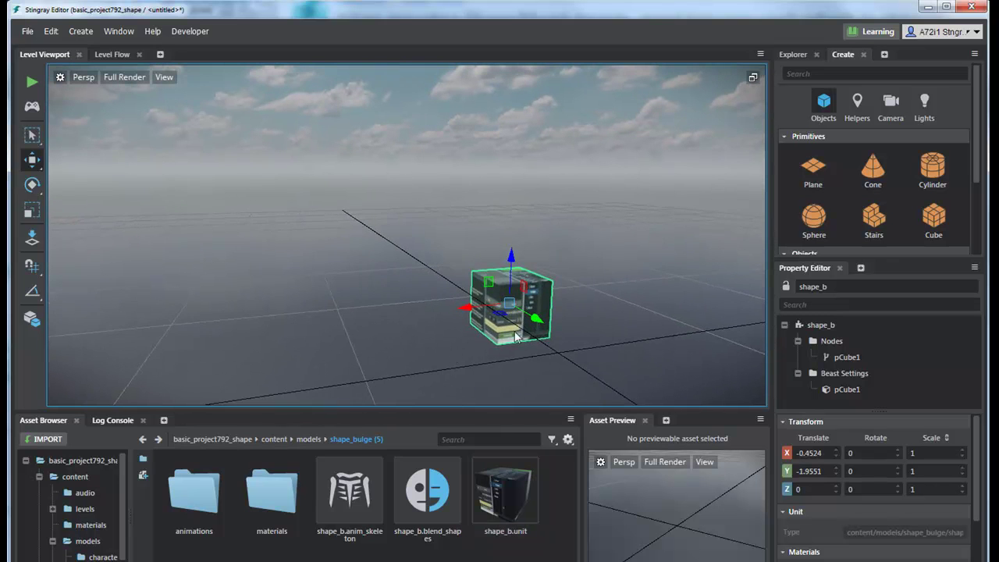
middle_click_drag(514, 331, 347, 281, "alt")
Open the level content/levels/basic without saving the changes to the untitled level.
left_click(28, 31)
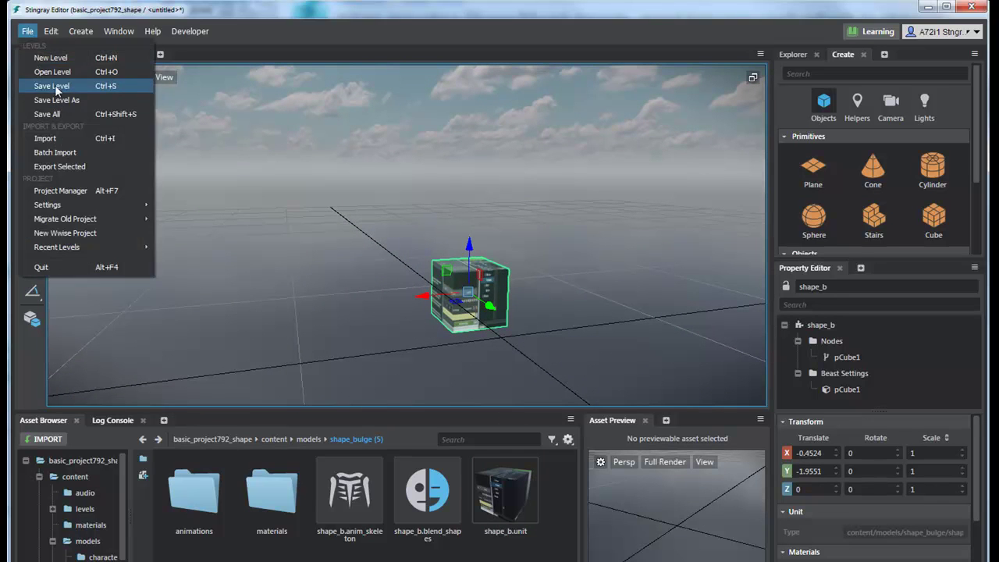
left_click(60, 74)
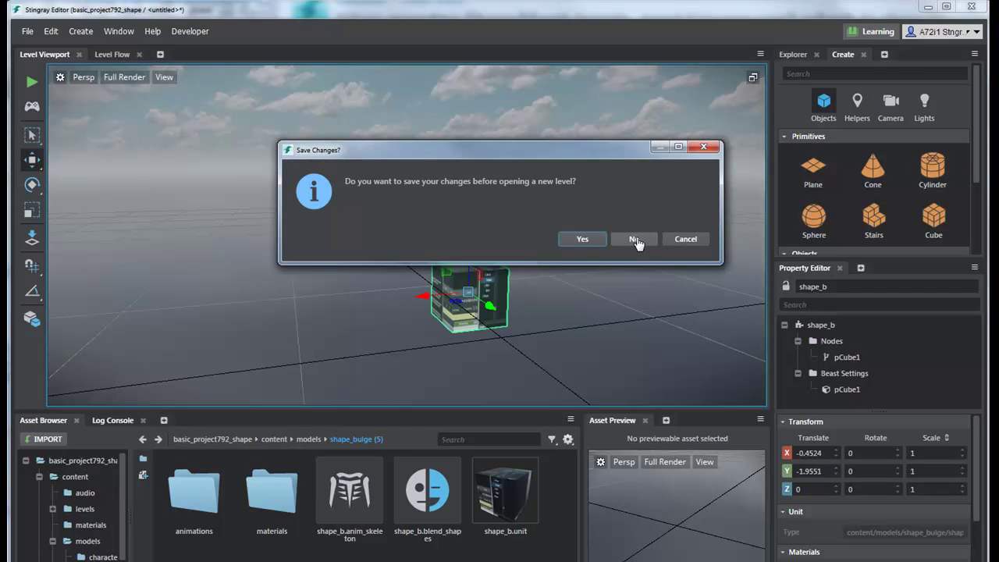
left_click(635, 239)
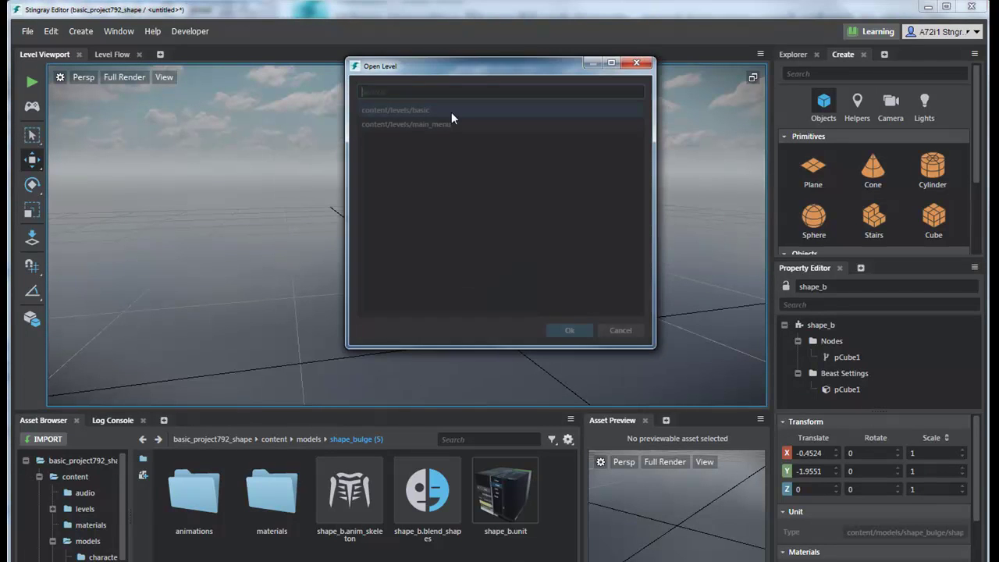
double_click(421, 109)
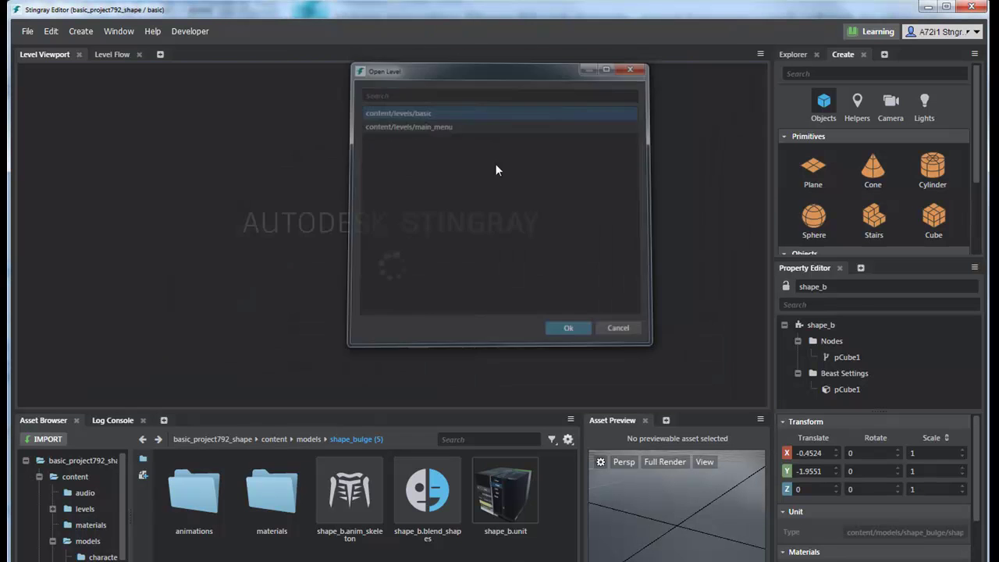
Move the orange ChamfBox away from the level's centre along Y to about -11.61.
left_click_drag(467, 352, 510, 369, "alt")
right_click_drag(509, 369, 441, 298, "alt")
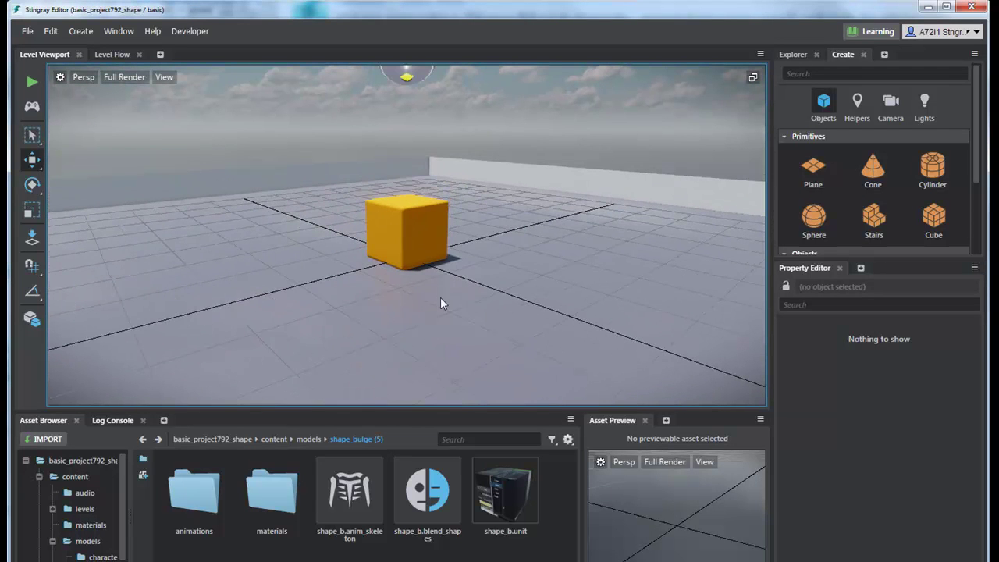
left_click(428, 220)
left_click_drag(427, 275, 562, 487)
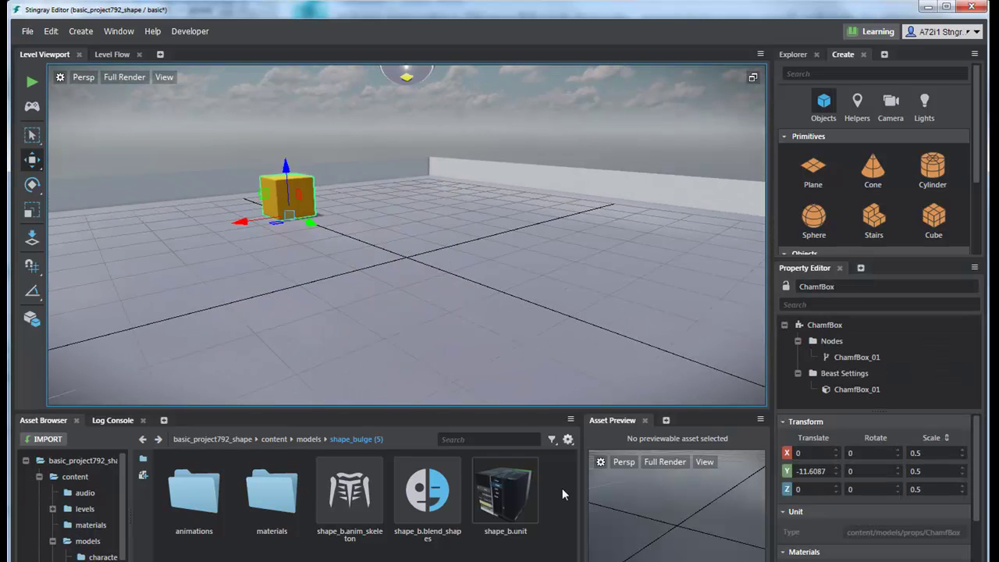
Place the shape_b unit floating near the level's centre at about X 0.56, Y 0.66, Z 1.55.
left_click_drag(496, 466, 403, 201)
right_click_drag(402, 201, 386, 243, "alt")
left_click_drag(386, 244, 327, 253, "alt")
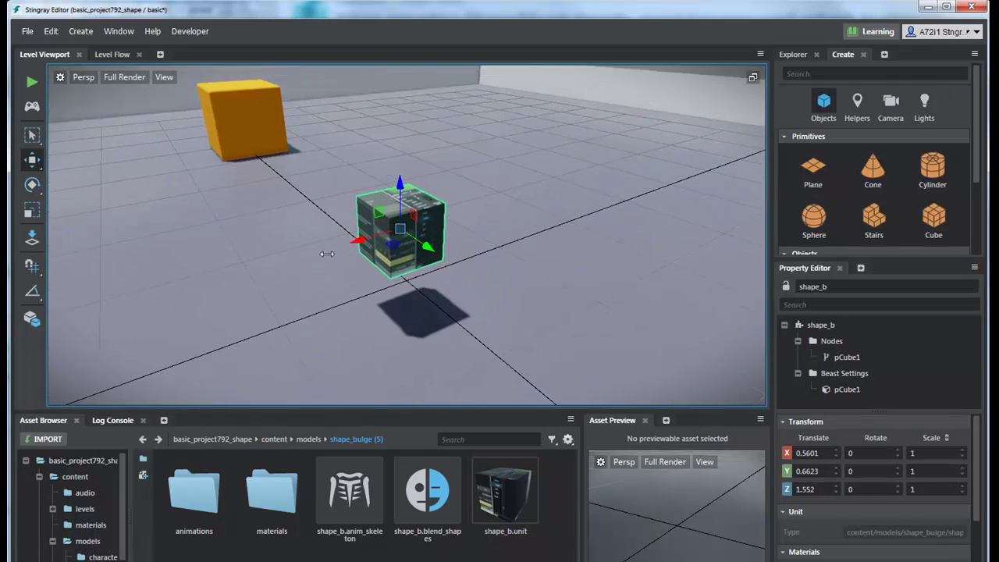
left_click_drag(492, 263, 451, 280, "alt")
left_click(508, 503)
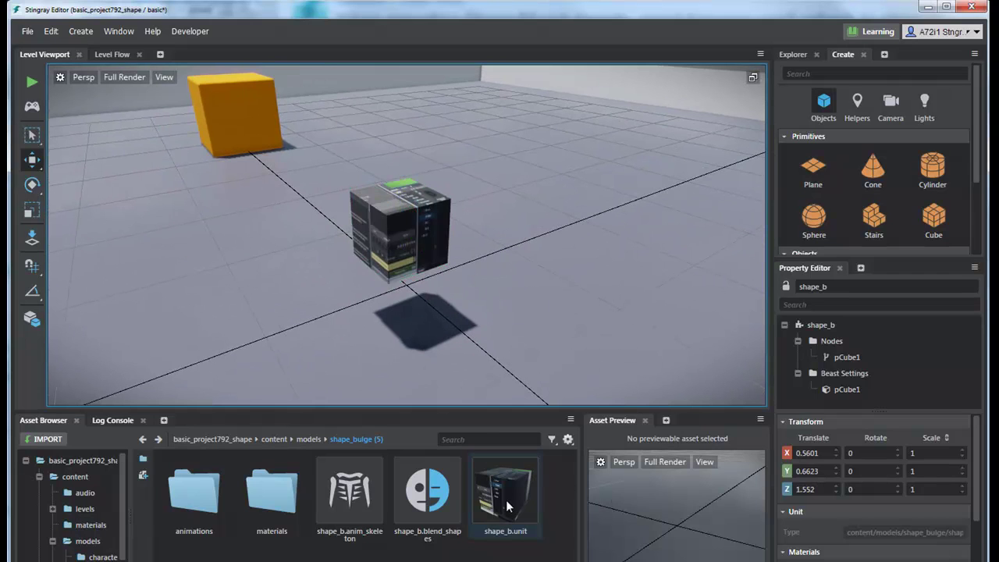
Delete the placed shape_b unit from the level and create an animation controller named shape_b for the shape_b.unit asset.
left_click(434, 233)
key("Delete")
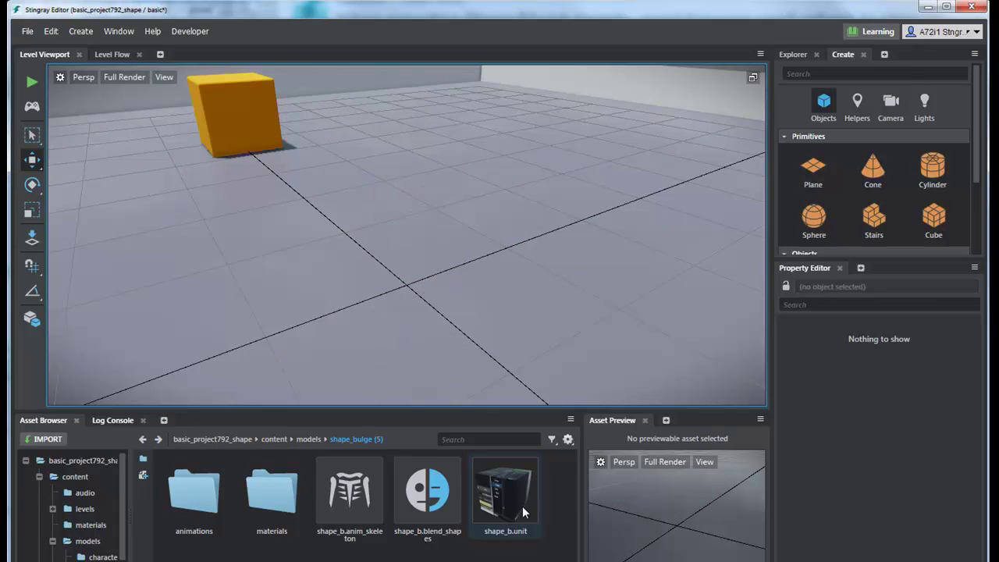
right_click(523, 507)
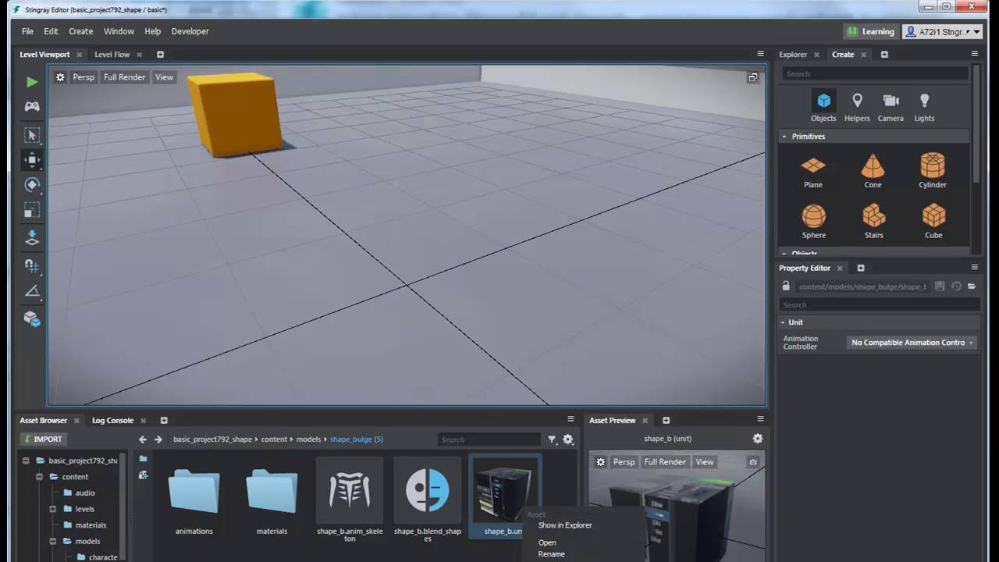
left_click(505, 464)
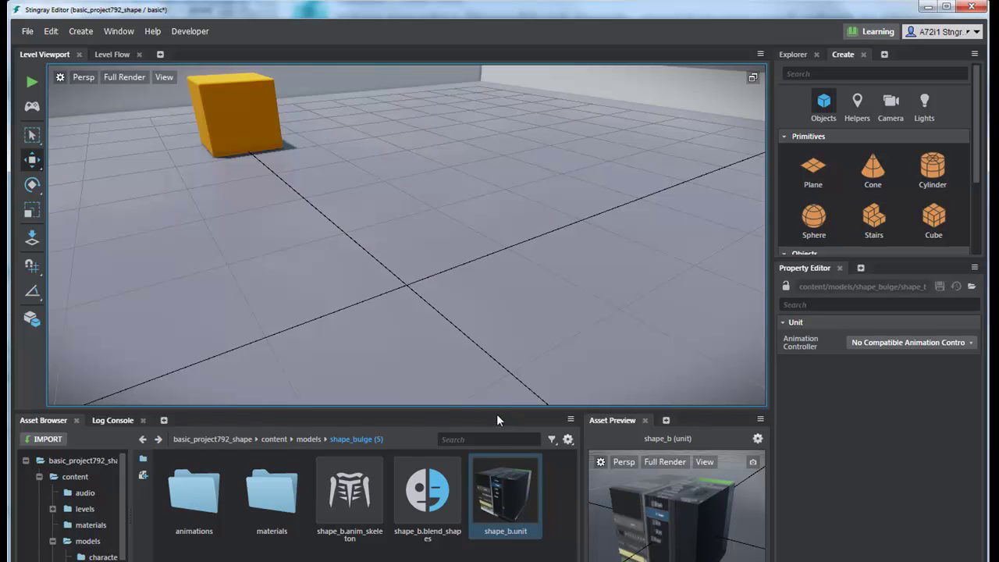
left_click_drag(494, 411, 493, 294)
right_click(511, 394)
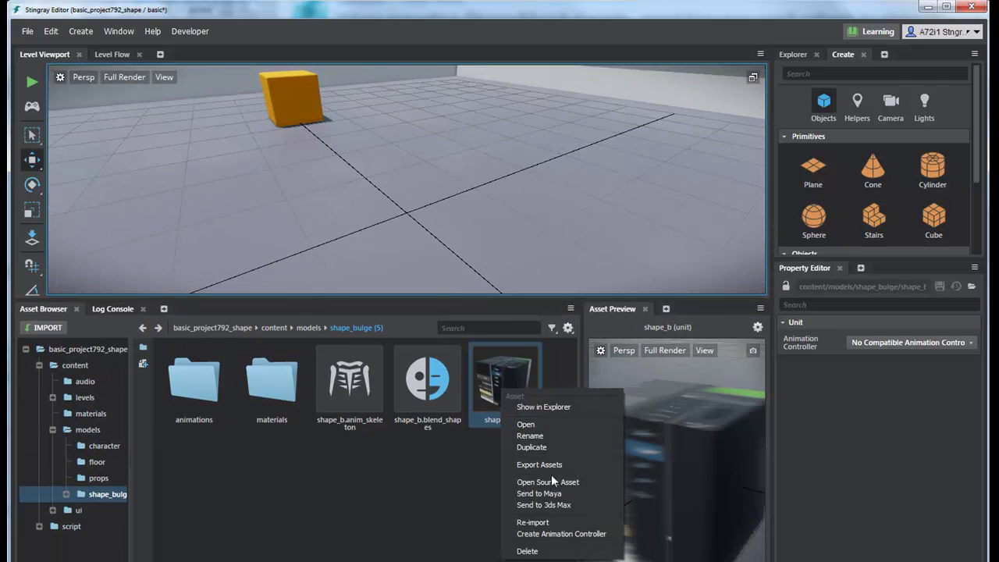
left_click(560, 534)
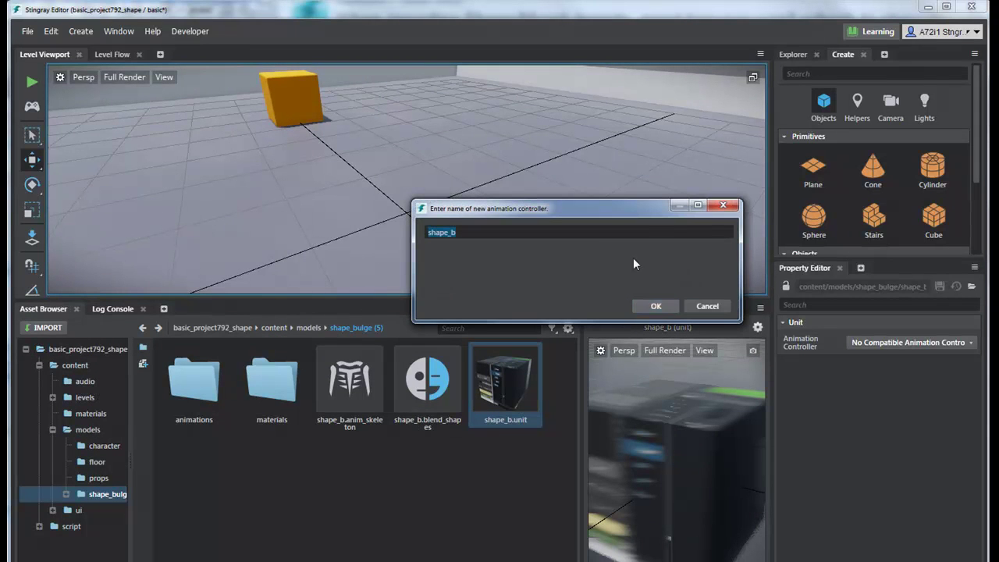
left_click(655, 308)
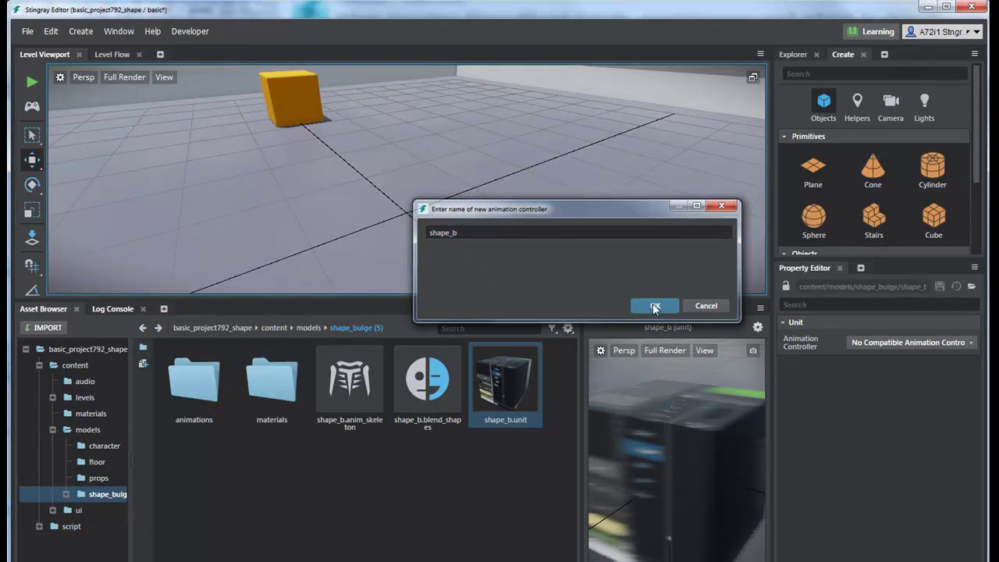
left_click_drag(471, 296, 473, 365)
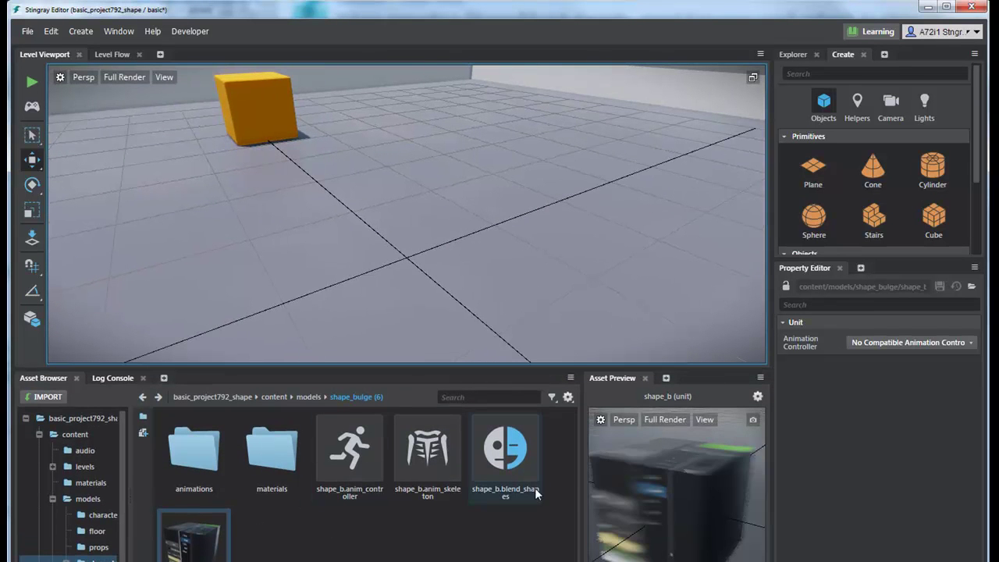
Open the shape_b animation controller for editing and delete its Empty state.
left_click(353, 480)
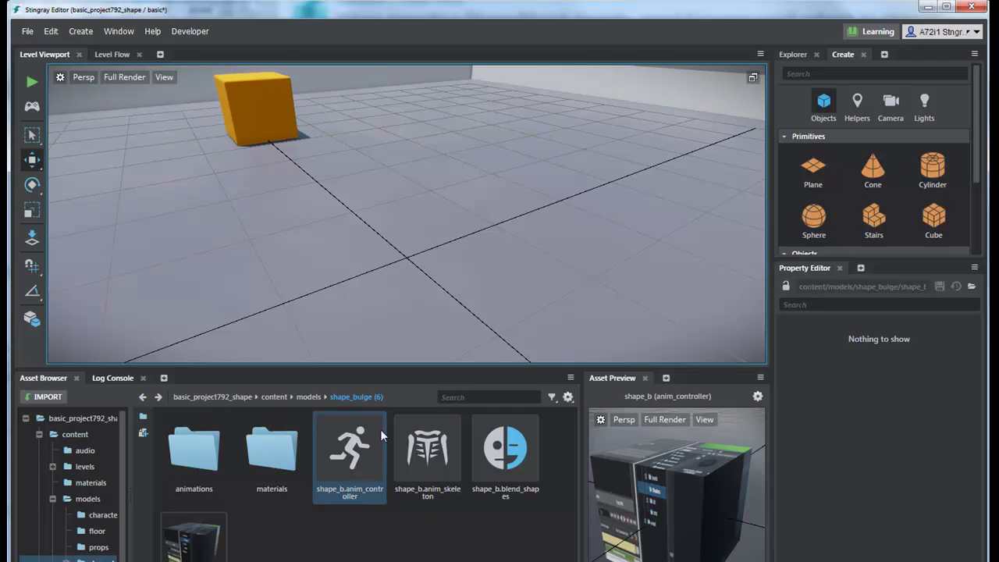
double_click(369, 496)
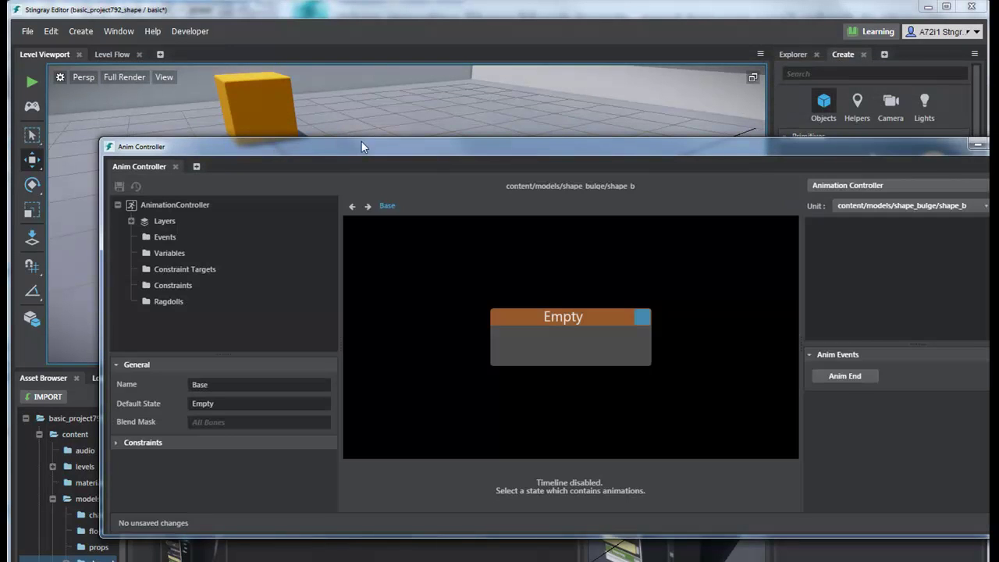
left_click_drag(359, 142, 426, 163)
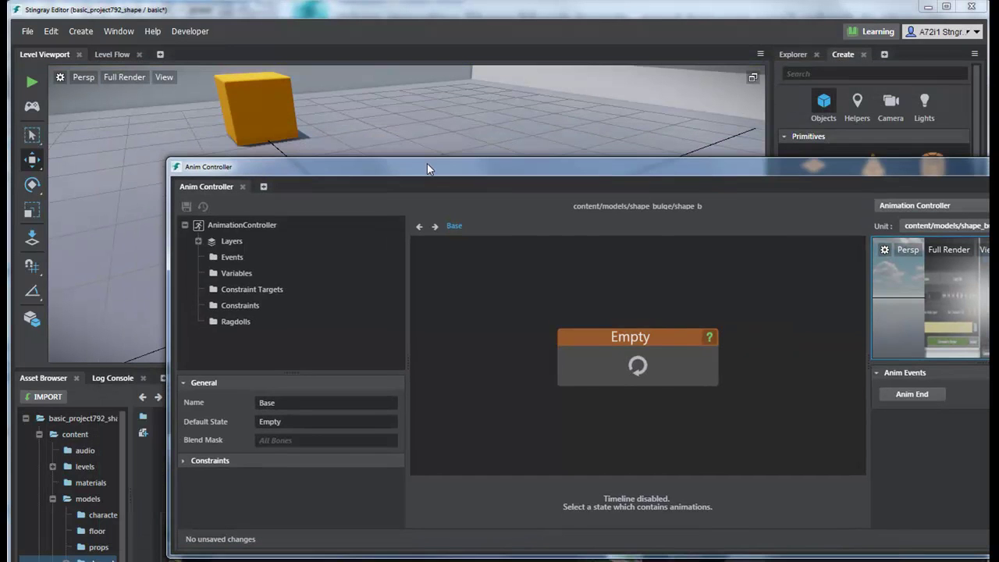
left_click(715, 373)
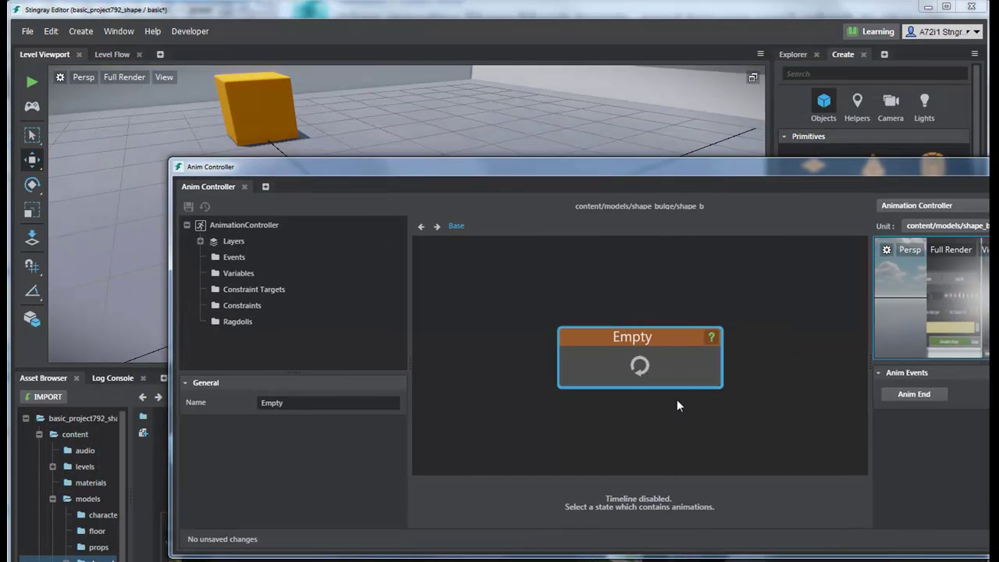
key("Delete")
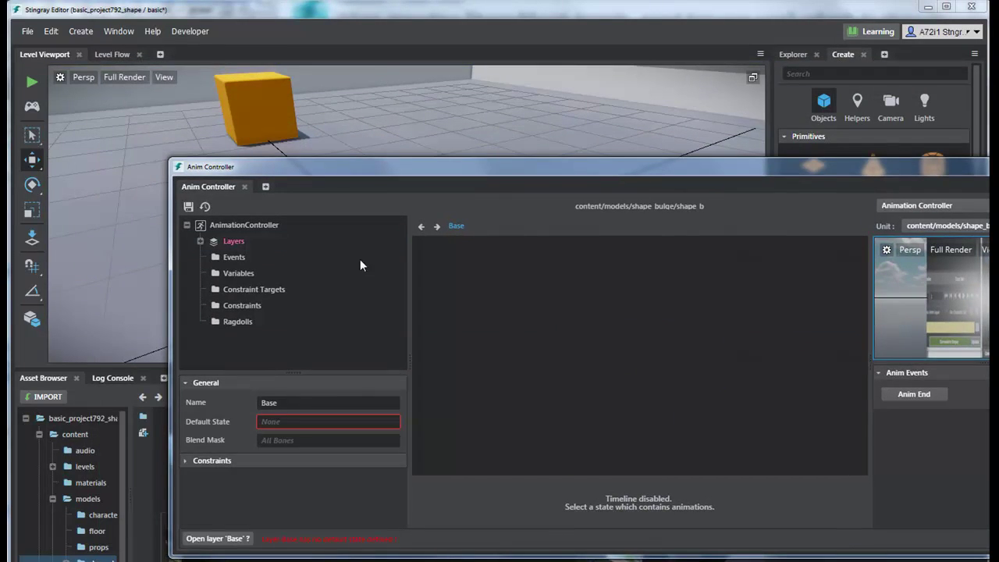
Add the shape_b animation clip from the animations folder as a state in the controller's Base layer.
left_click(201, 242)
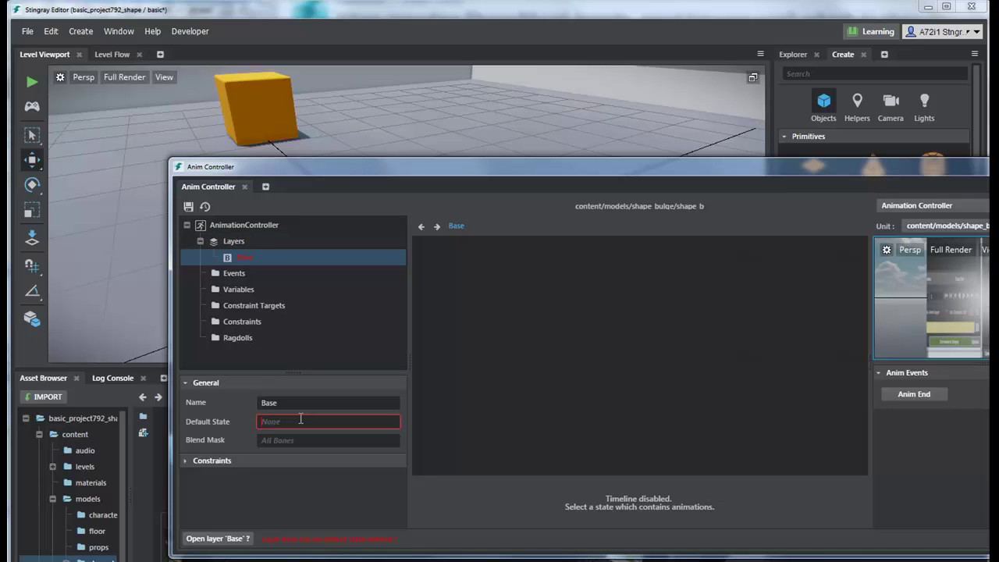
left_click_drag(315, 170, 590, 163)
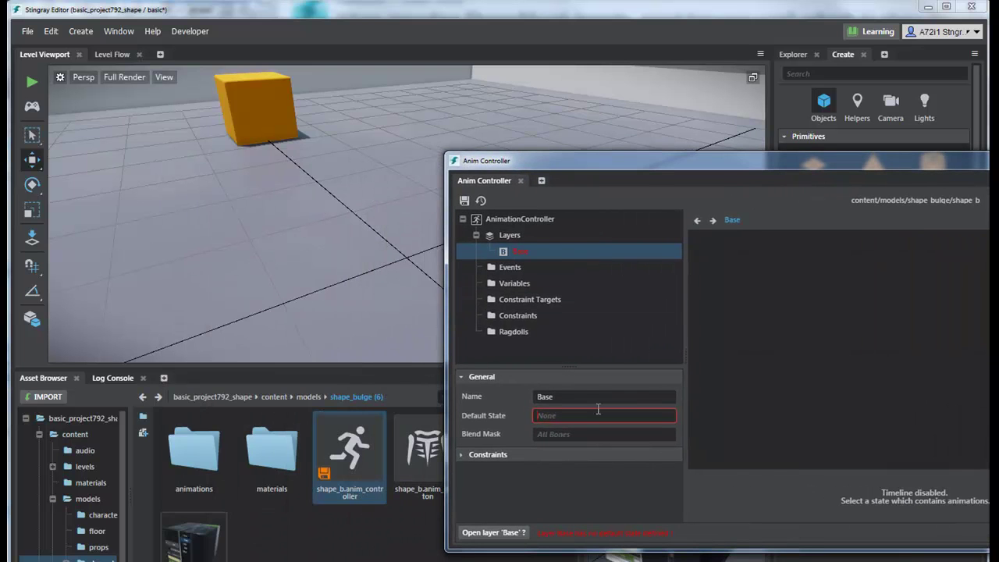
double_click(194, 441)
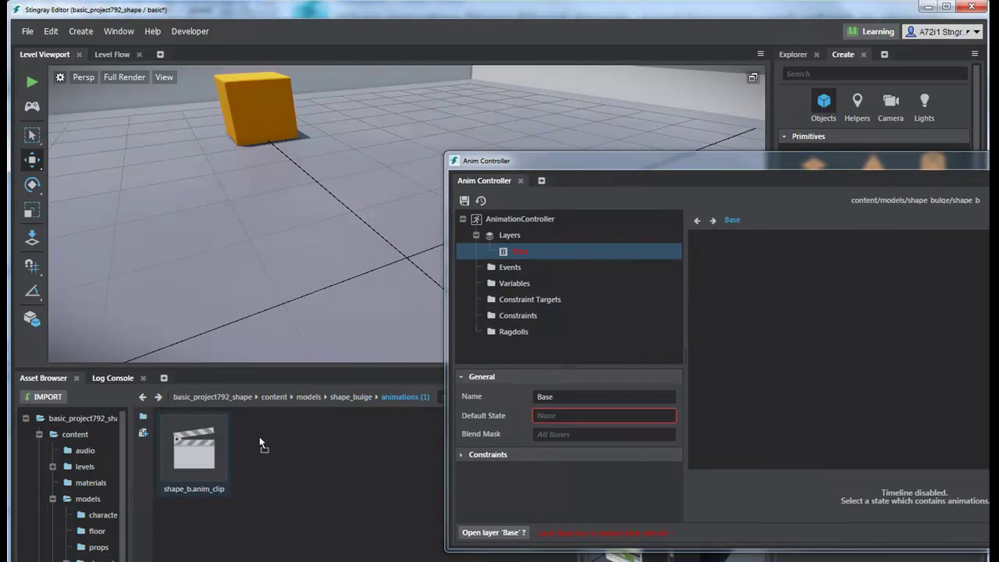
left_click_drag(771, 337, 771, 337)
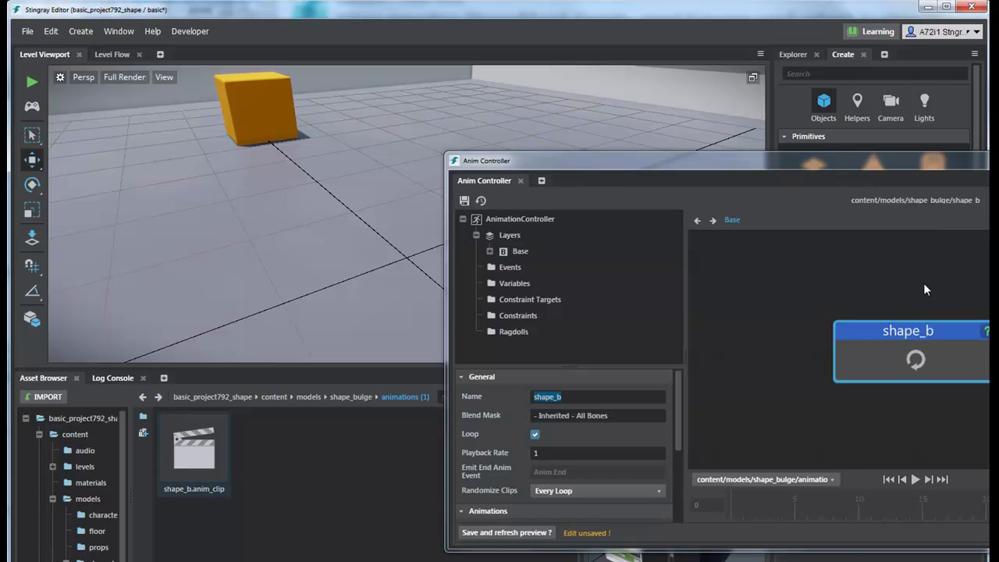
left_click_drag(872, 178, 655, 190)
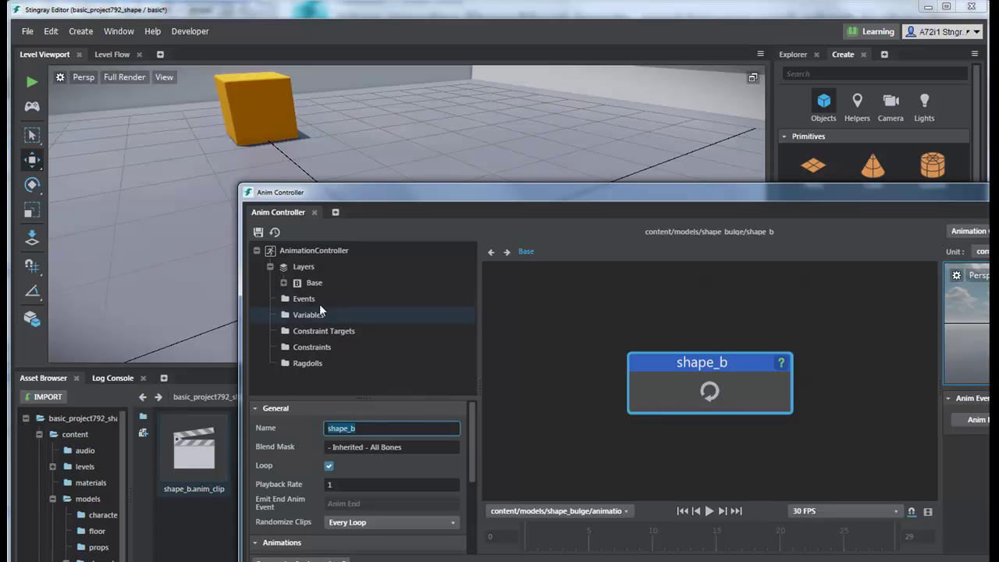
Check that the Base layer's default state is shape_b, save the animation controller and inspect its preview.
left_click(284, 283)
left_click(316, 282)
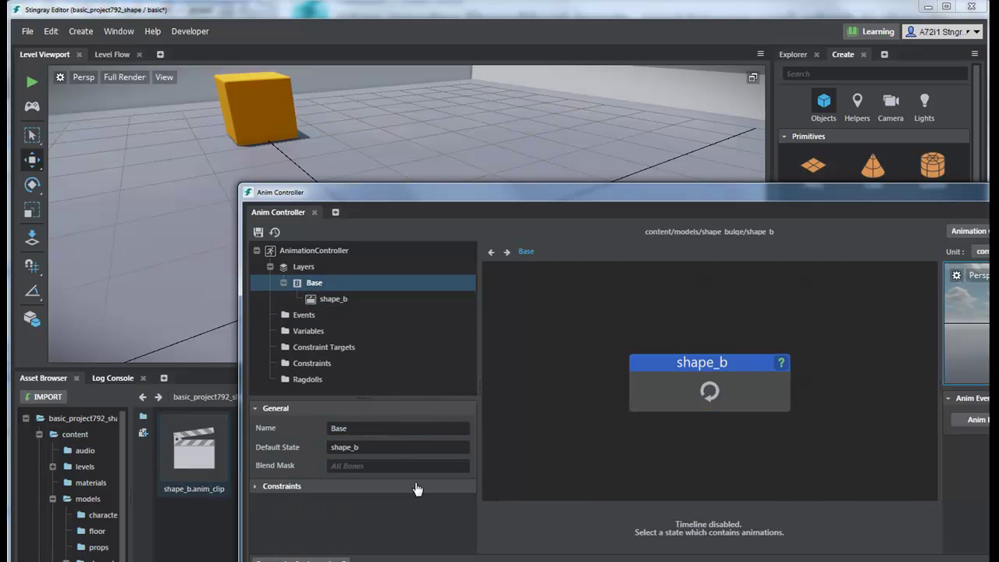
left_click(370, 447)
left_click(361, 468)
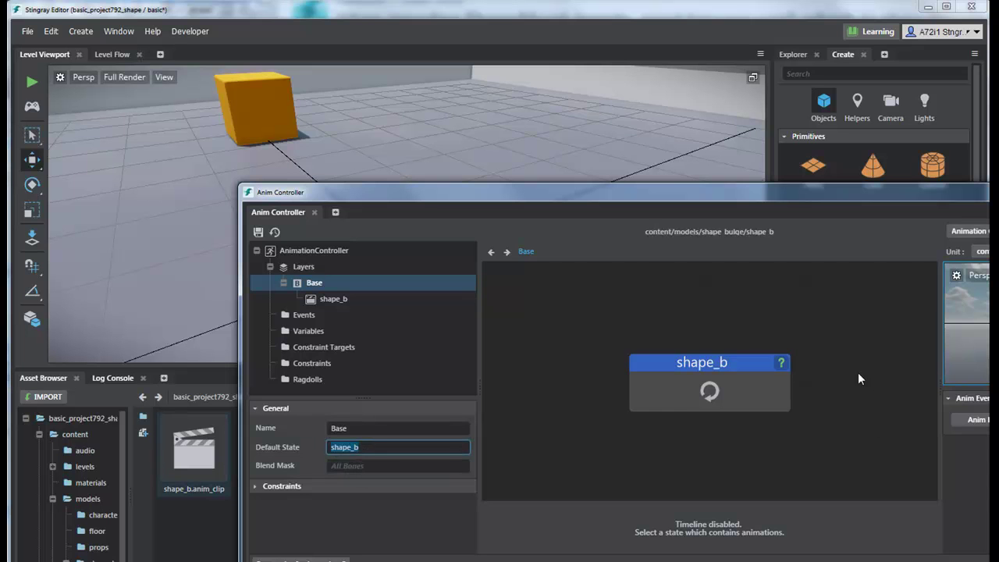
left_click_drag(699, 198, 582, 197)
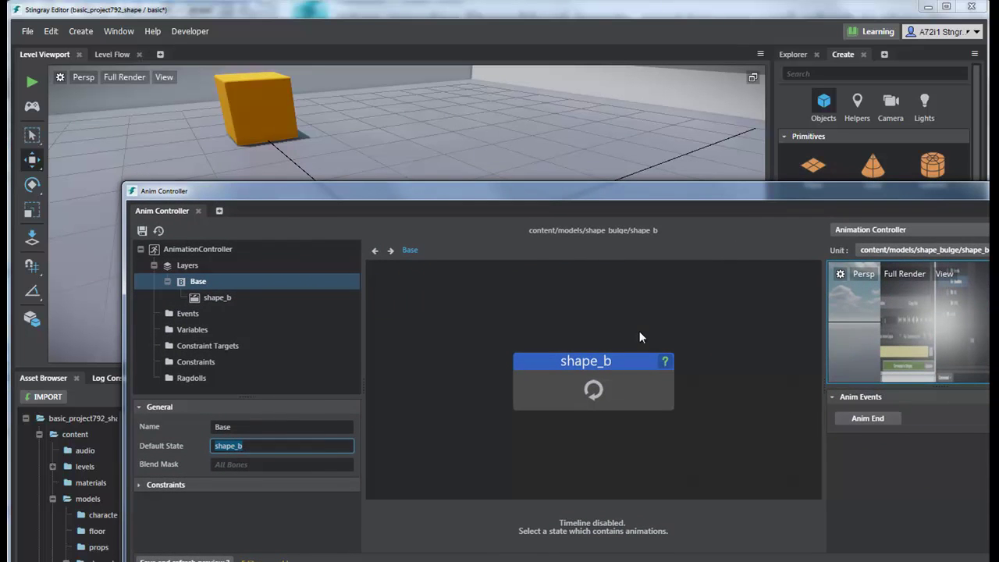
left_click(140, 231)
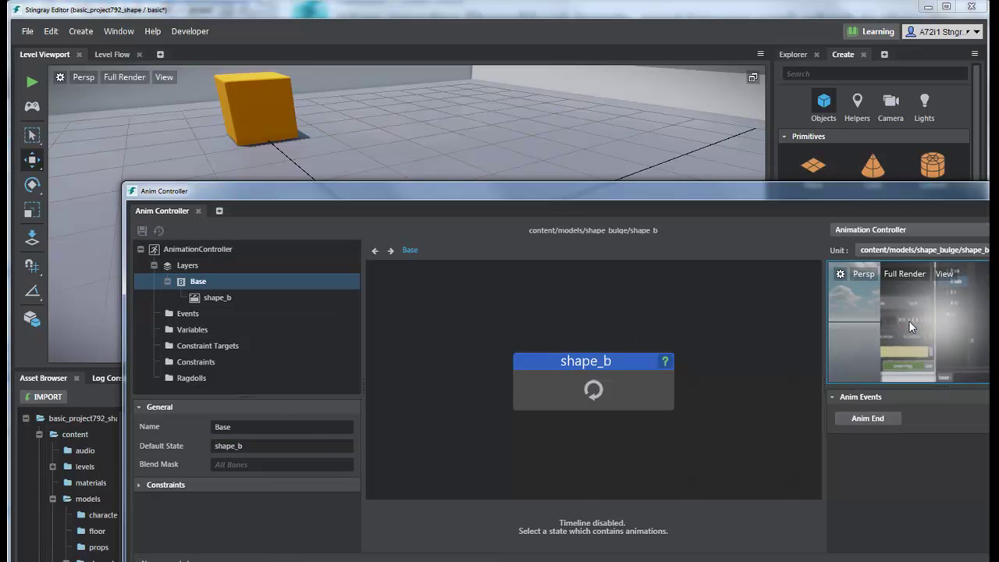
left_click_drag(944, 311, 960, 314, "alt")
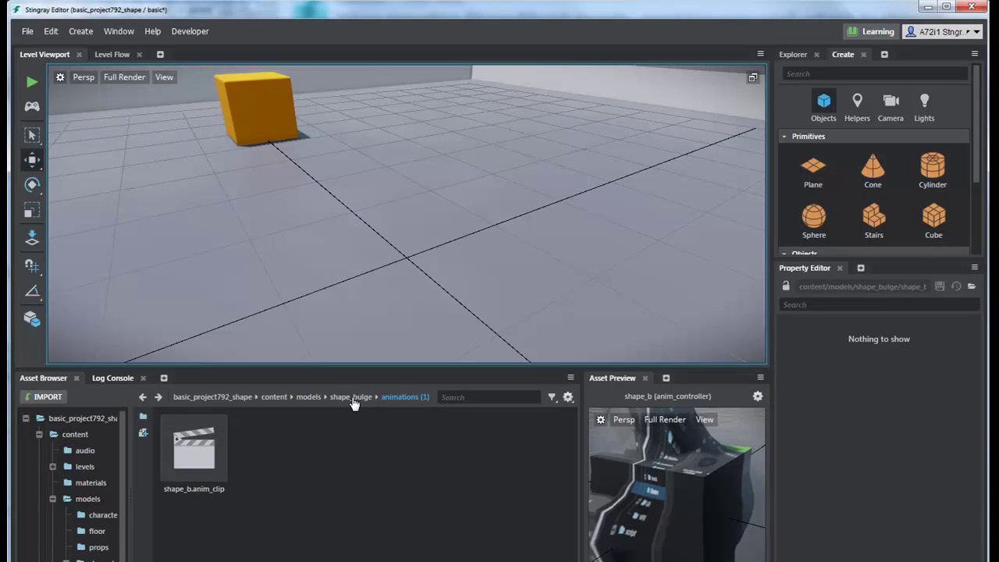
Place the shape_b unit from the shape_bulge folder in the level at about X -0.61, Y -1.94 and raise it to about Z 1.06.
left_click(306, 398)
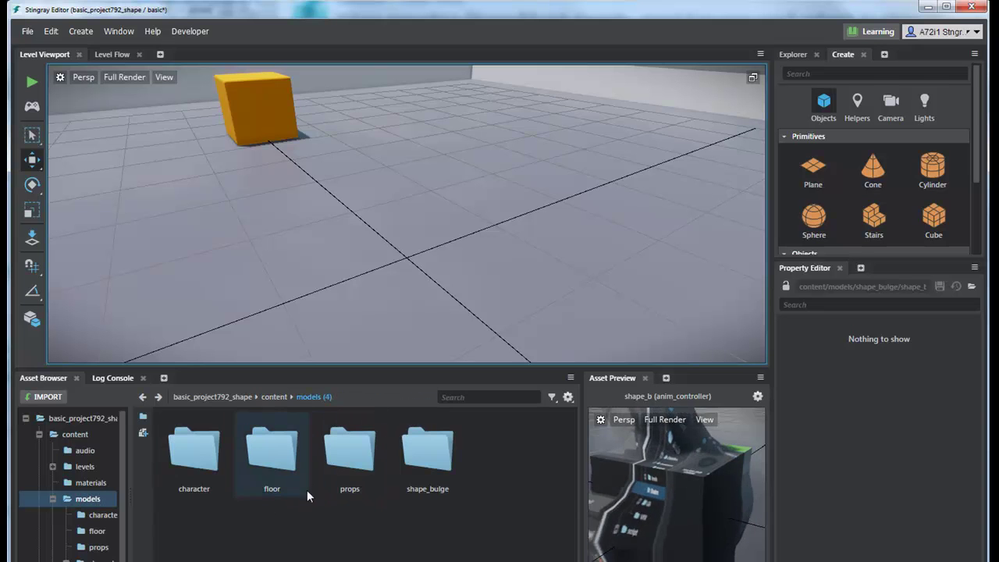
double_click(423, 455)
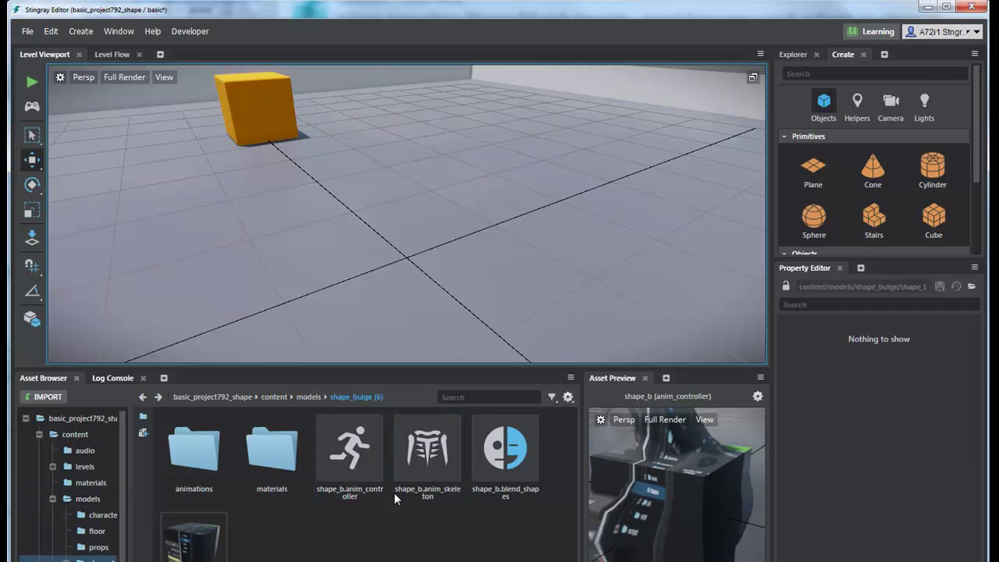
left_click_drag(183, 558, 384, 213)
scroll(368, 165, "up", 3)
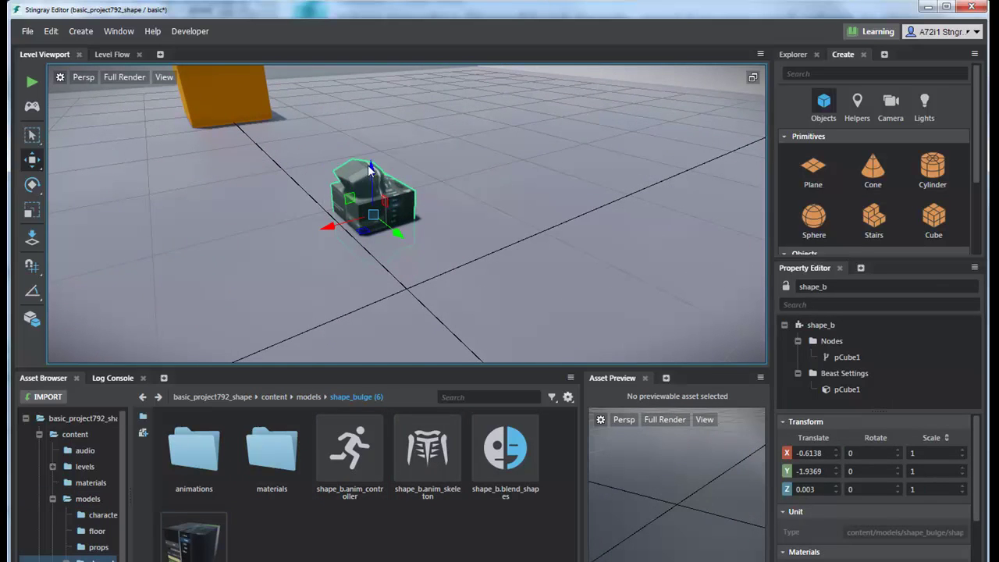
left_click_drag(371, 166, 369, 102)
scroll(432, 219, "down", 2)
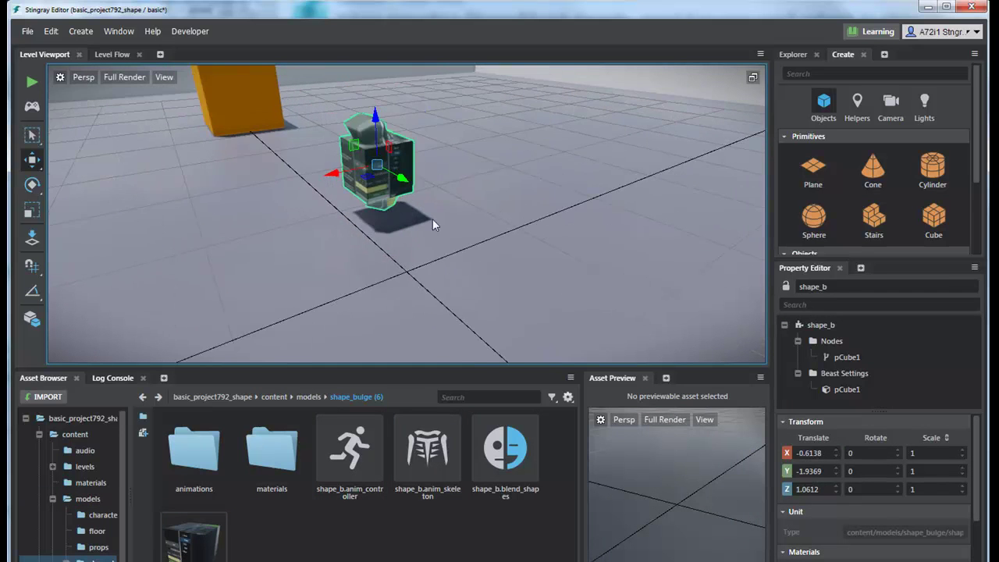
Run the level to watch the cube's blend shape animation from the side, and stop the test.
left_click_drag(432, 218, 274, 235, "alt")
middle_click_drag(274, 235, 970, 219, "alt")
left_click_drag(970, 219, 450, 255, "alt")
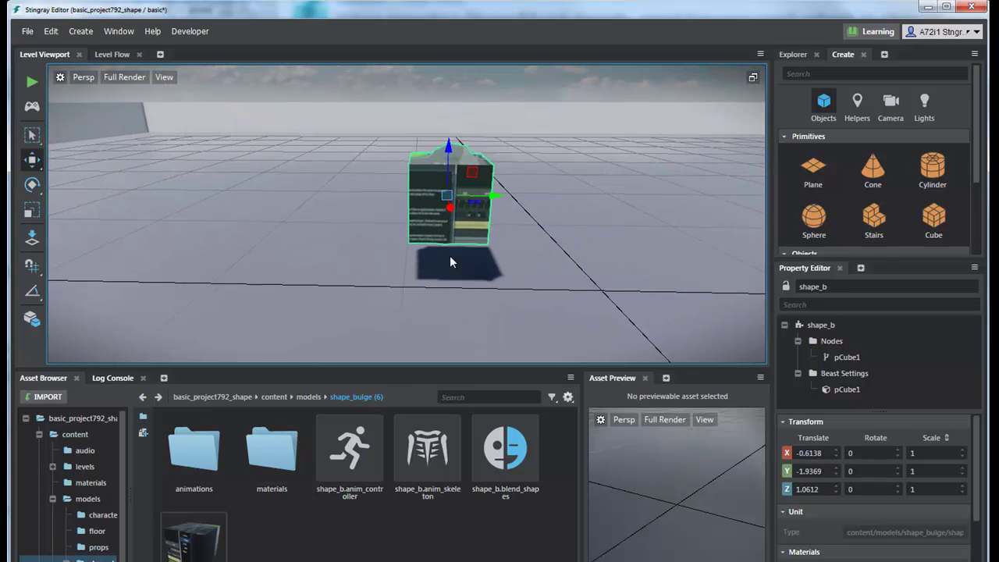
left_click(34, 83)
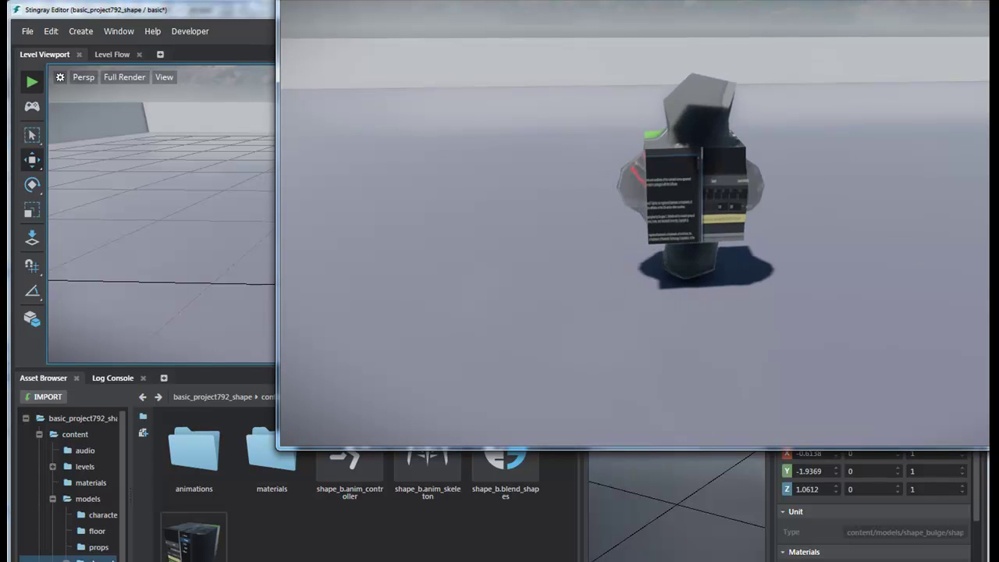
key("Escape")
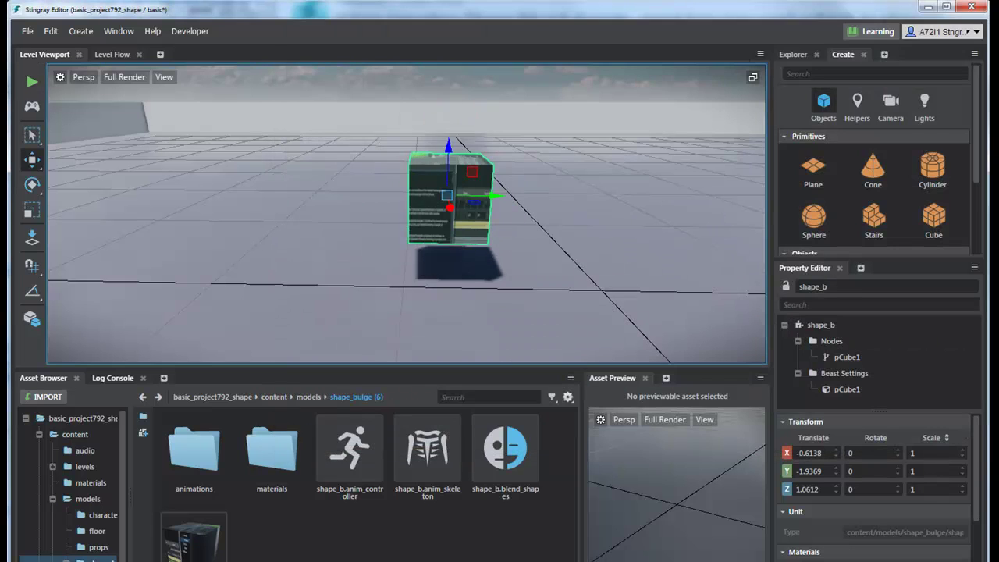